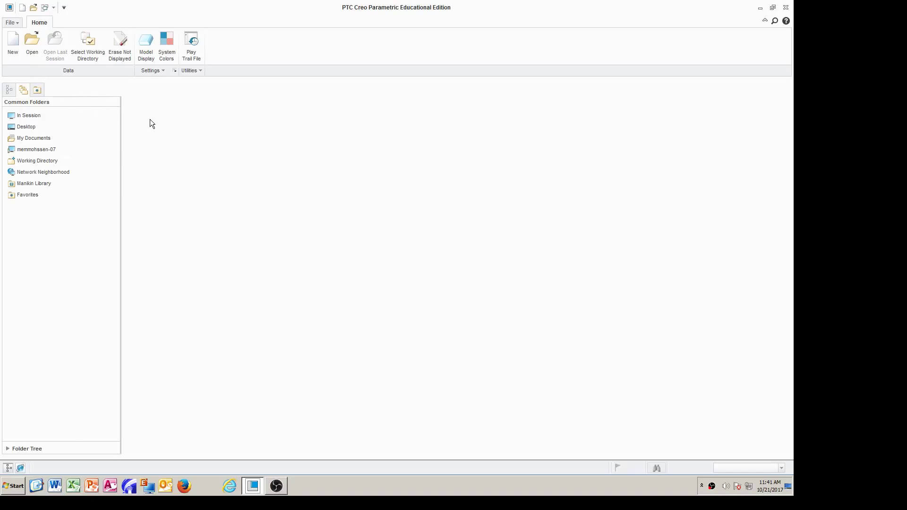
# Create a new solid part named Castle-nut.
pyautogui.click(14, 45)
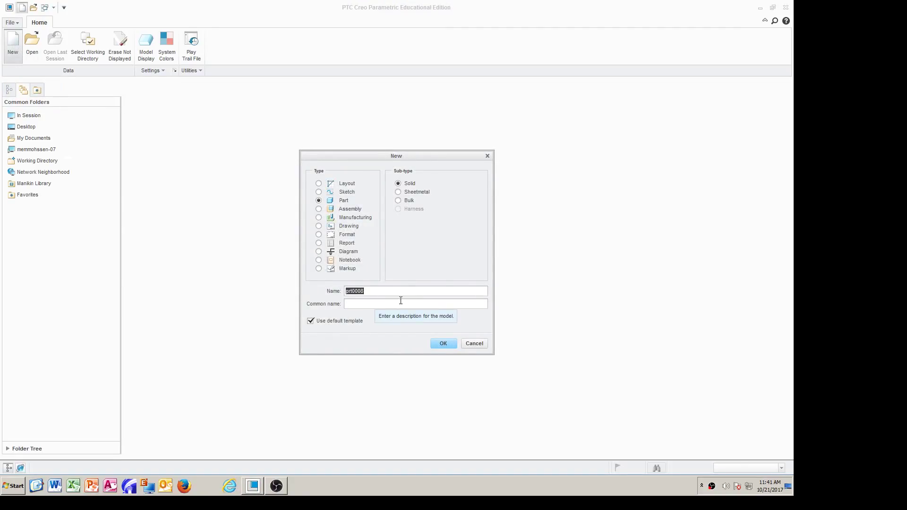
pyautogui.write('C')
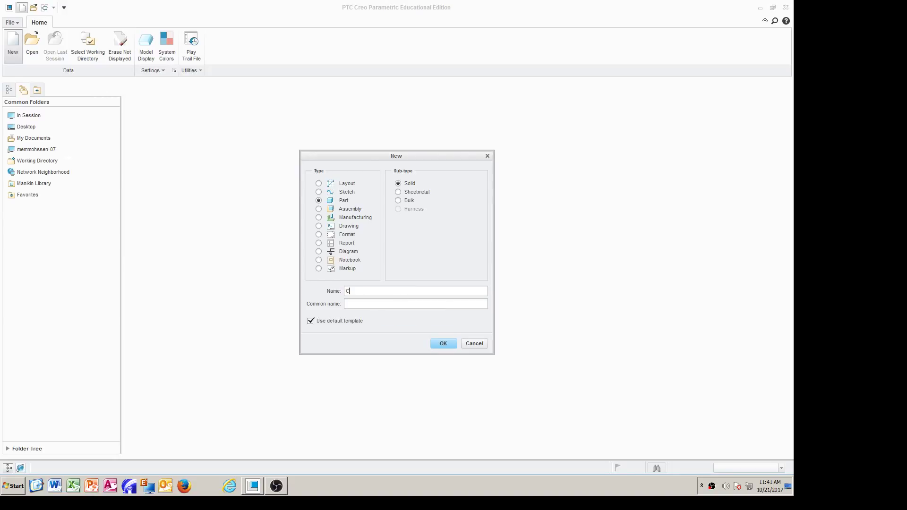
pyautogui.write('astle-nut')
pyautogui.click(442, 343)
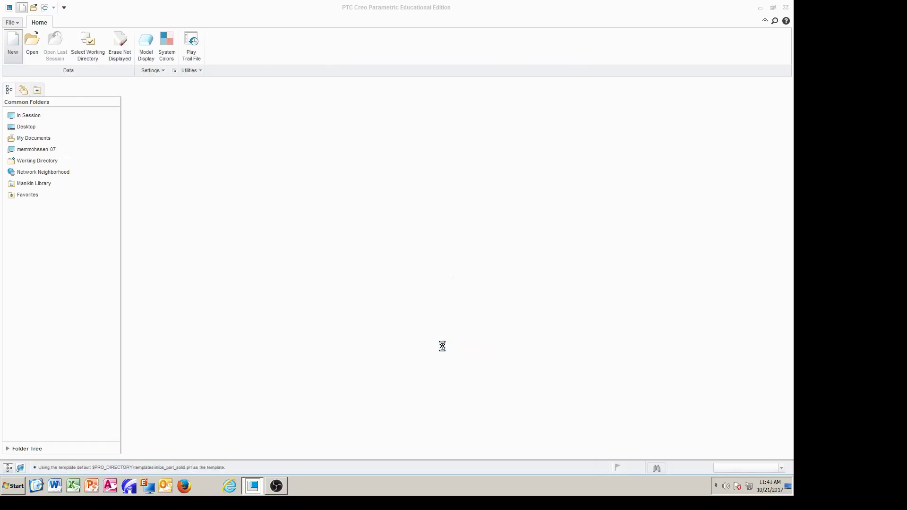
# Start an extrude sketched on the TOP plane, showing datum planes only while picking it.
pyautogui.click(490, 87)
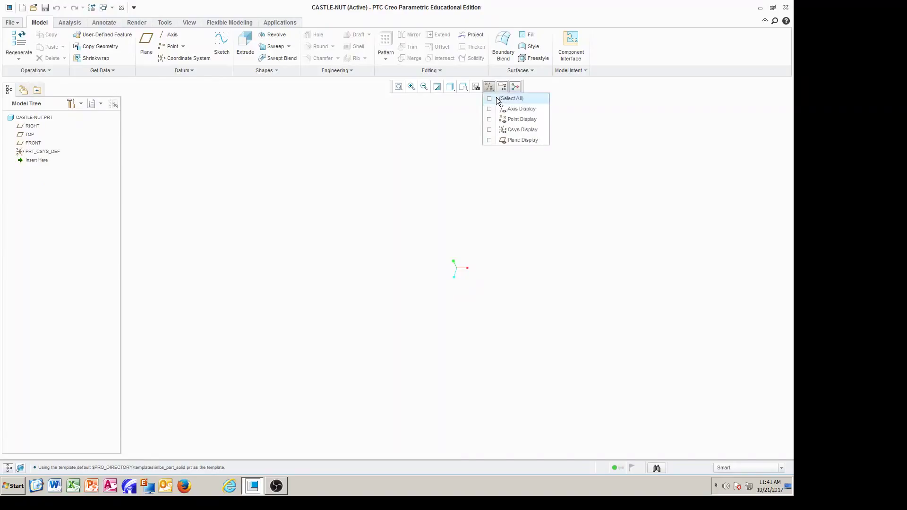
pyautogui.click(496, 97)
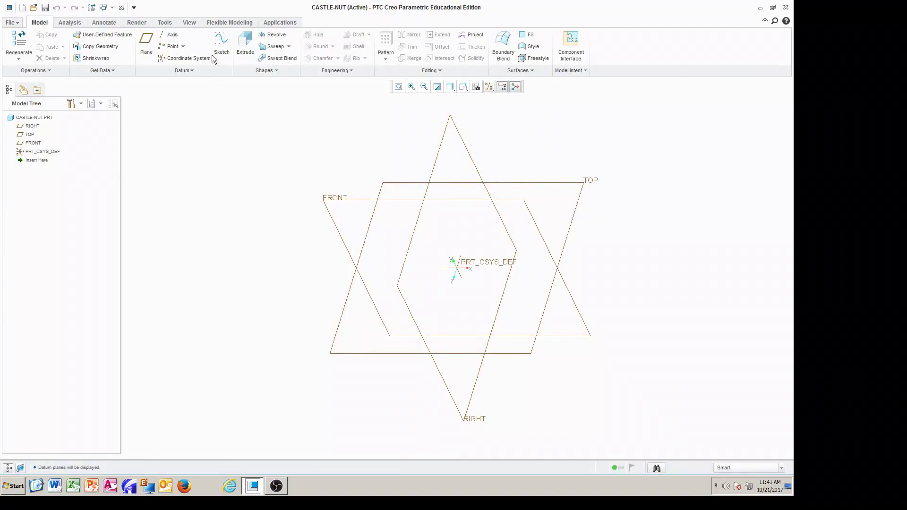
pyautogui.click(245, 47)
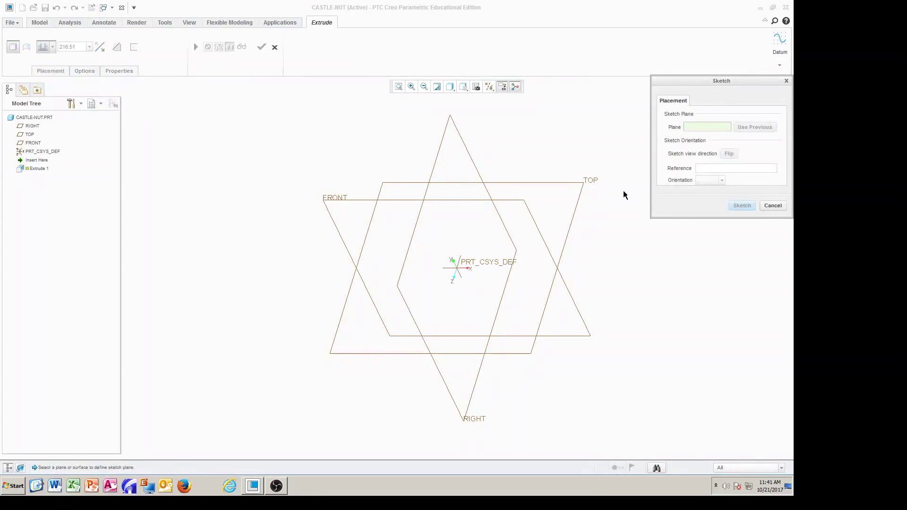
pyautogui.click(591, 183)
pyautogui.click(741, 206)
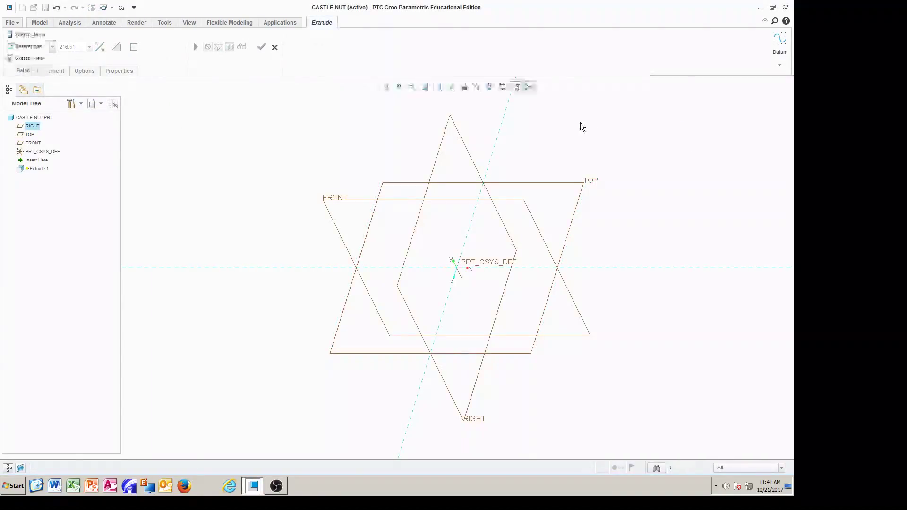
pyautogui.click(477, 87)
# Hide the datum planes and draw vertical and horizontal centerlines along the references.
pyautogui.click(487, 100)
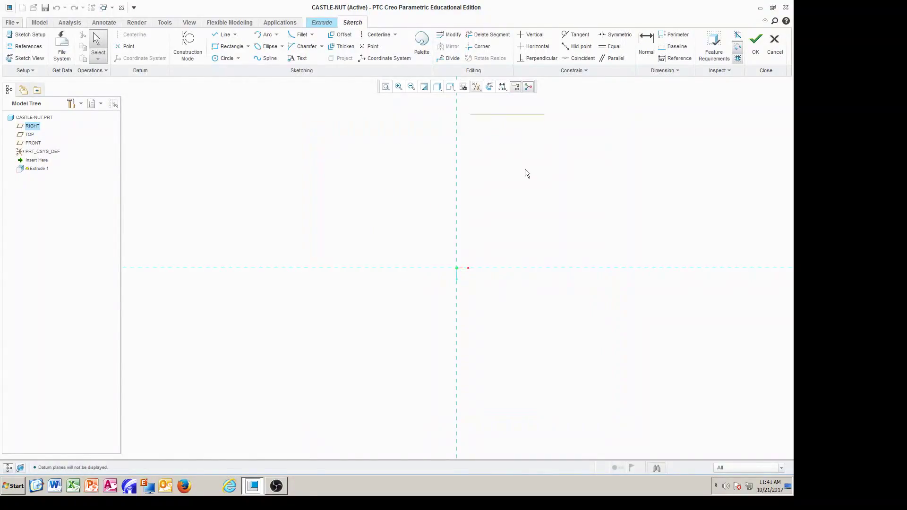
pyautogui.click(377, 36)
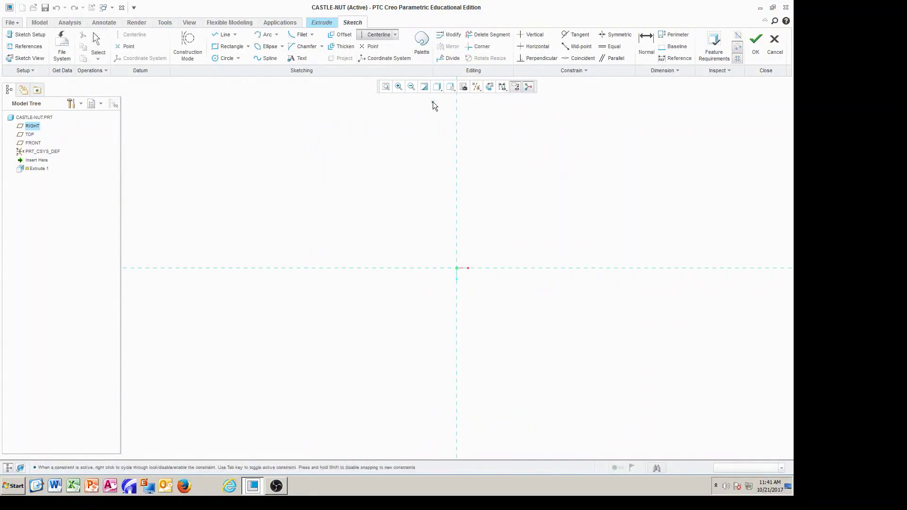
pyautogui.click(457, 105)
pyautogui.click(459, 147)
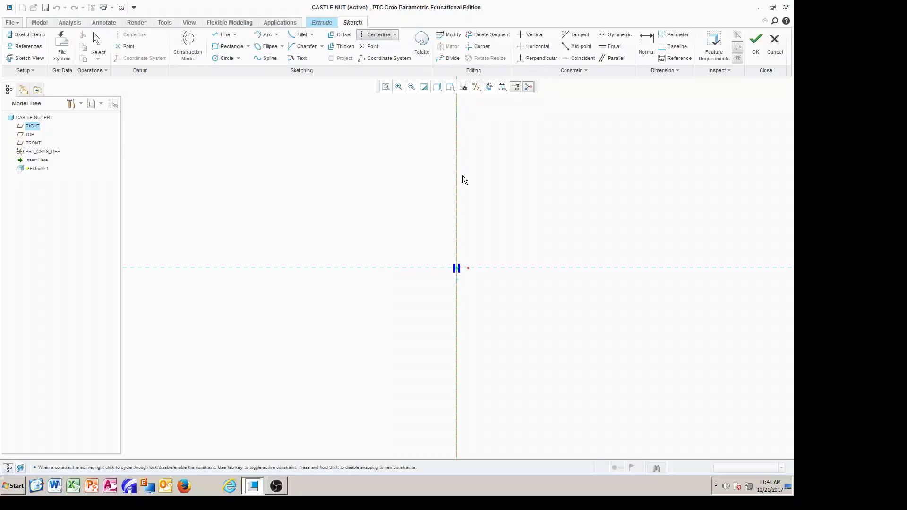
pyautogui.click(299, 269)
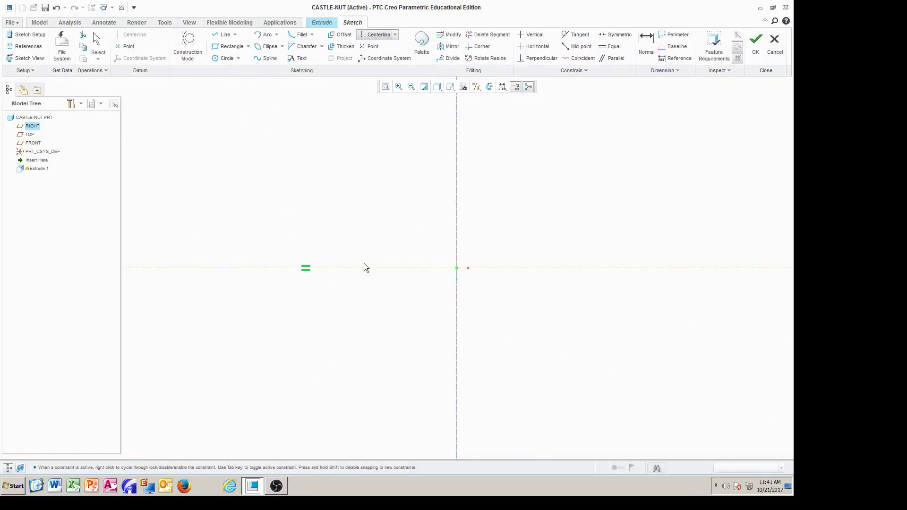
pyautogui.middleClick(528, 217)
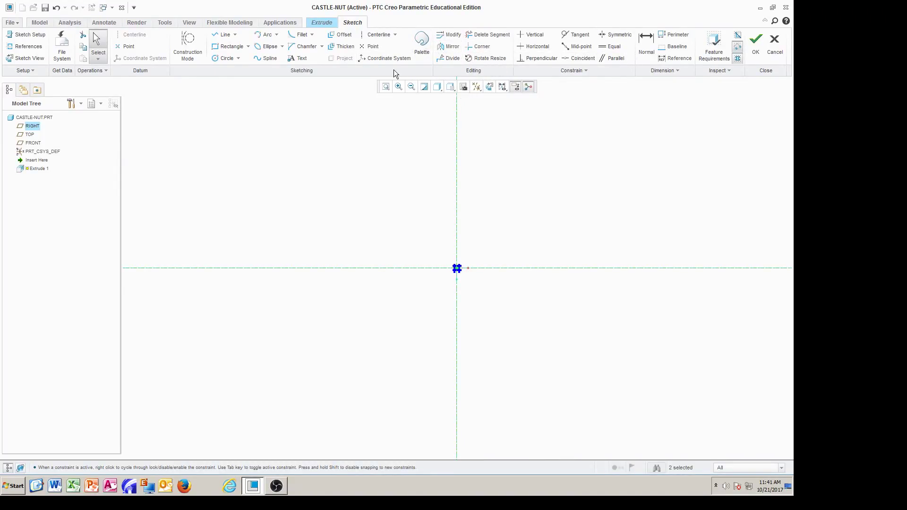
# Place a sketch point where the two centerlines cross at the origin.
pyautogui.click(370, 46)
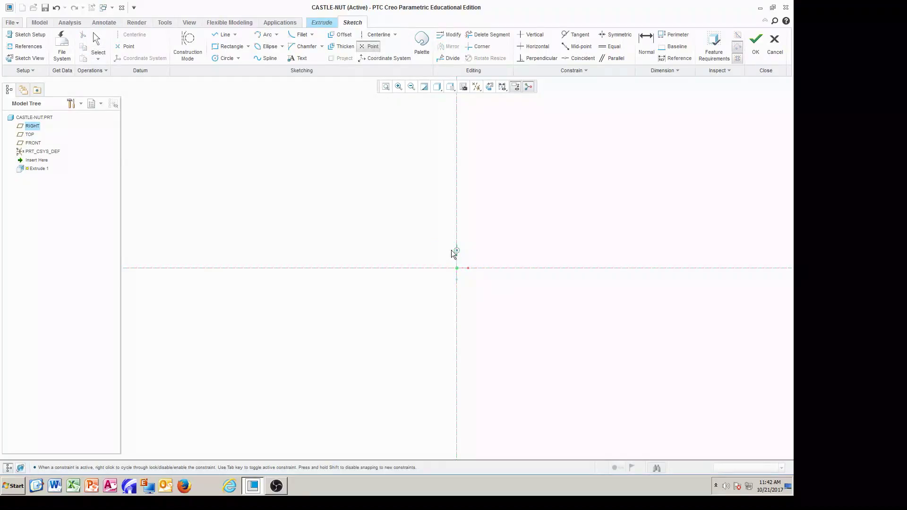
pyautogui.click(456, 272)
pyautogui.middleClick(494, 233)
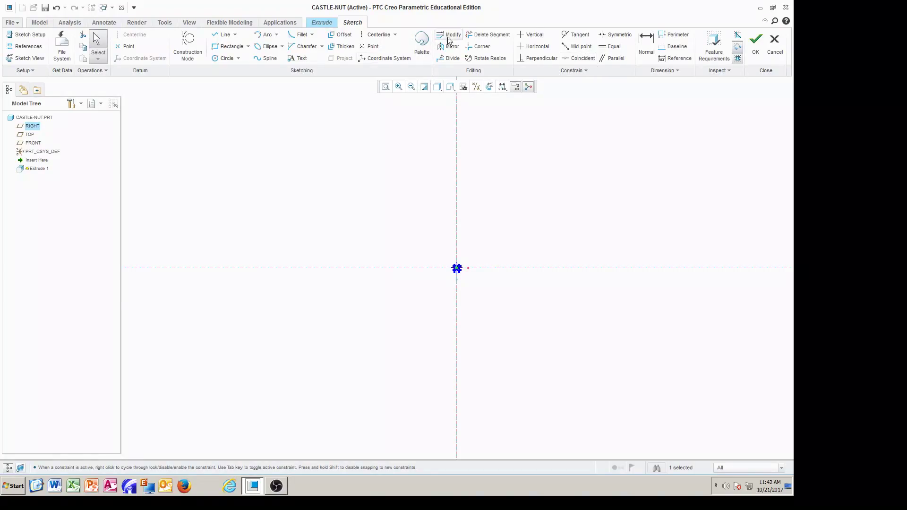
# Insert a 6-Sided Hexagon from the palette and make its centre coincident with the origin.
pyautogui.click(423, 40)
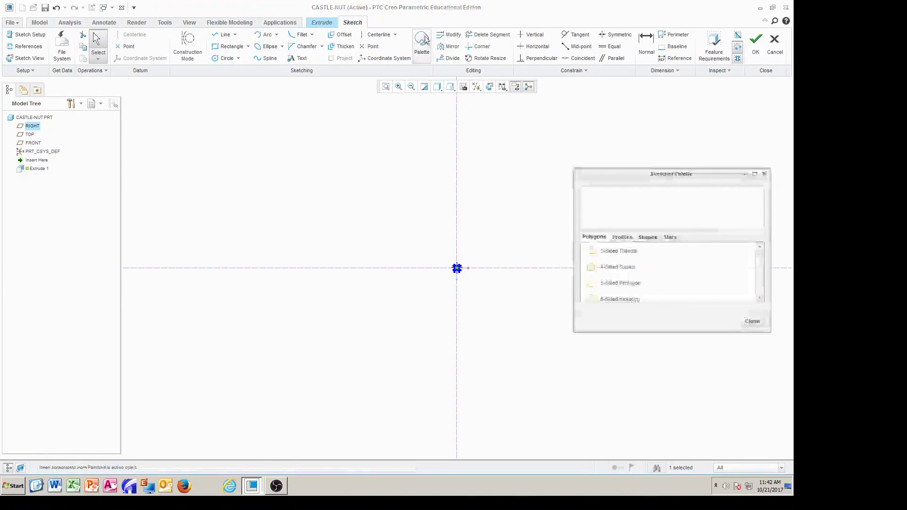
pyautogui.doubleClick(630, 298)
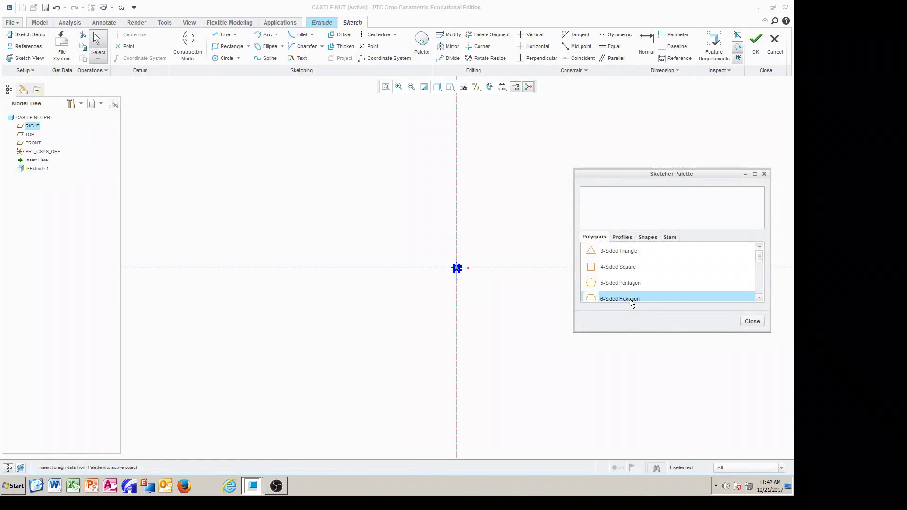
pyautogui.click(544, 172)
pyautogui.click(752, 320)
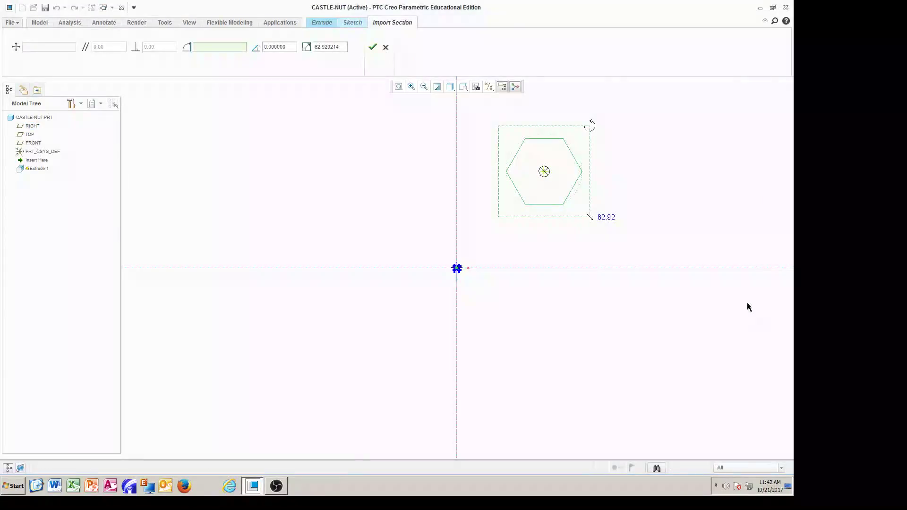
pyautogui.click(372, 48)
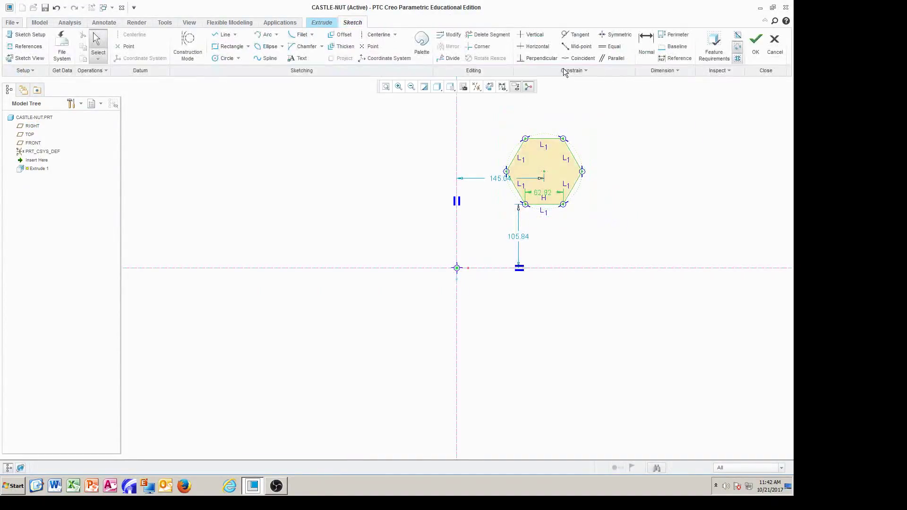
pyautogui.click(581, 58)
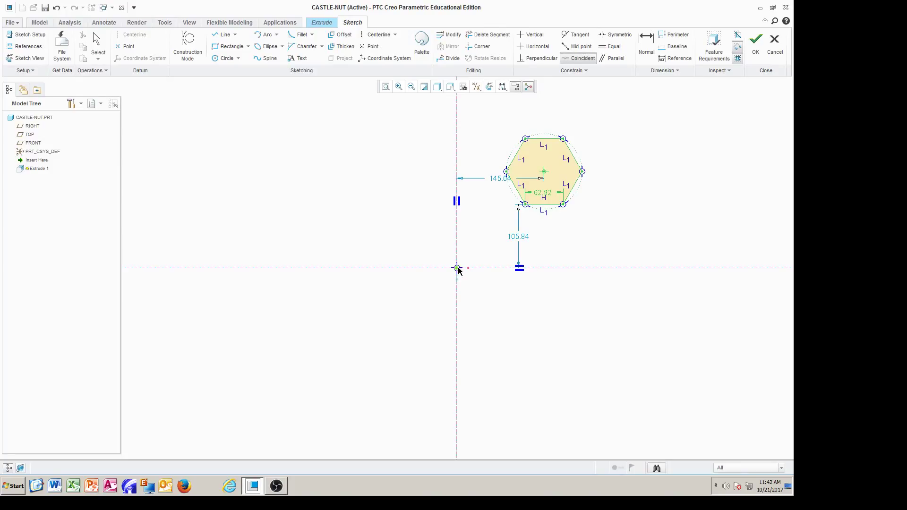
pyautogui.click(456, 269)
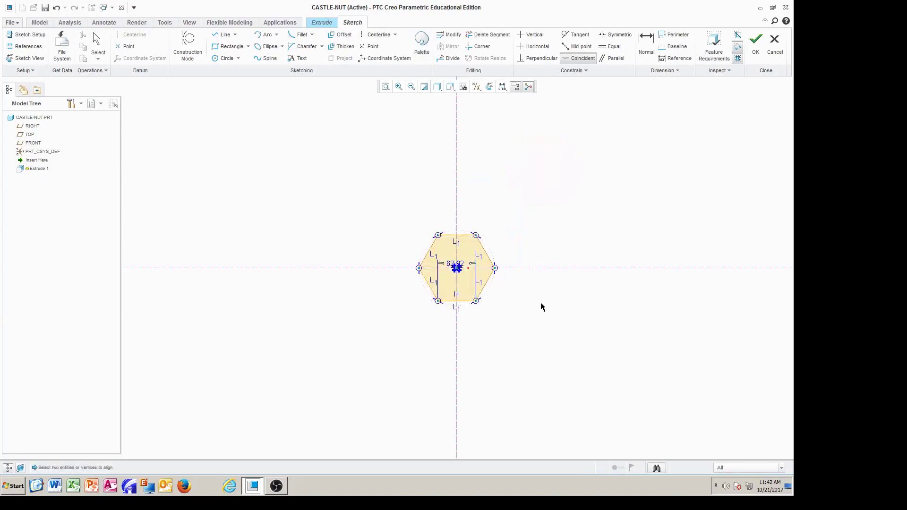
pyautogui.click(646, 45)
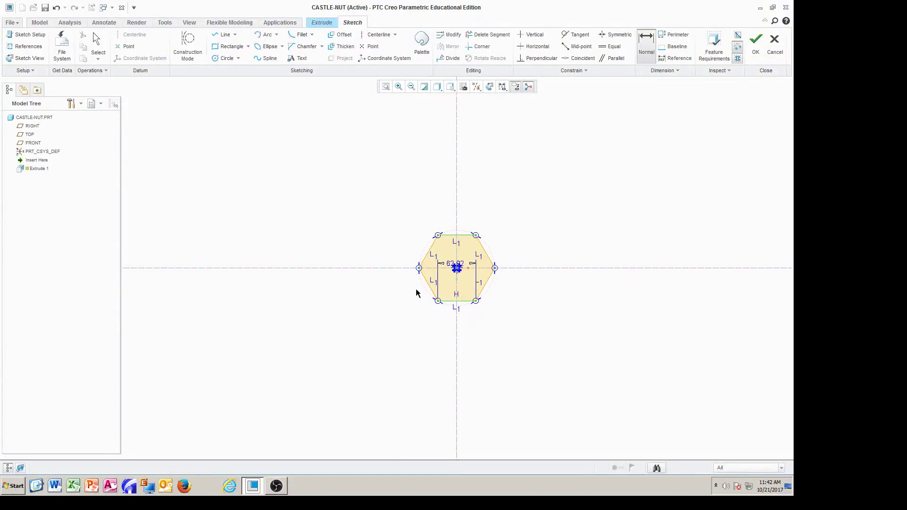
# Dimension the hexagon 104 across its flats, deleting the conflicting 62.92 dimension.
pyautogui.middleClick(389, 276)
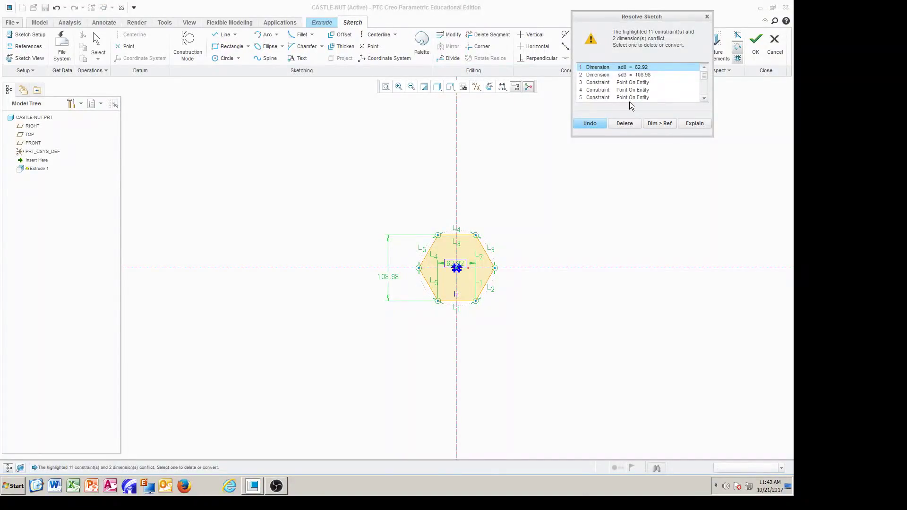
pyautogui.click(625, 124)
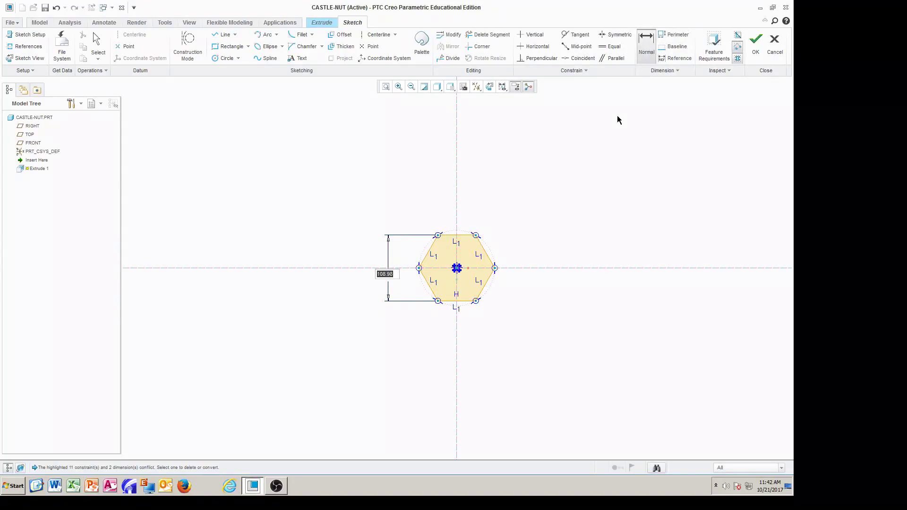
pyautogui.write('104')
pyautogui.press('Return')
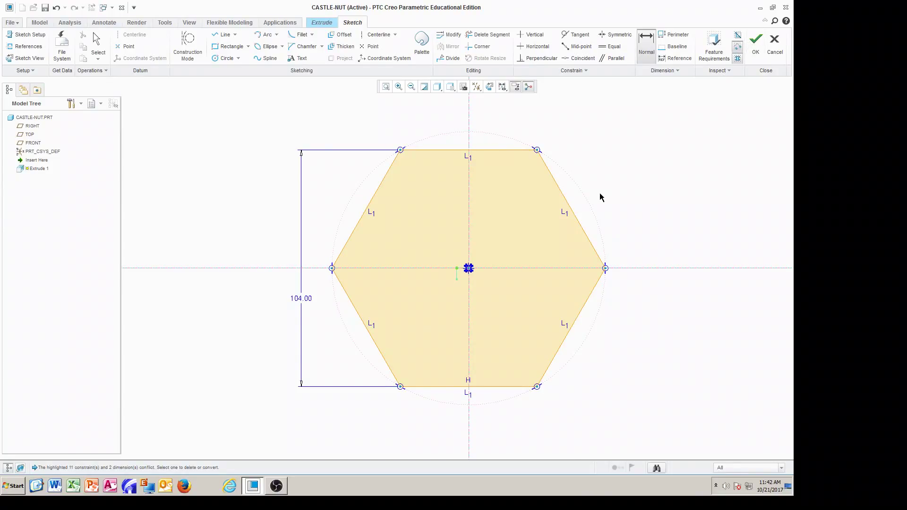
# Draw a 50-diameter circle centred at the origin and accept the sketch.
pyautogui.click(225, 58)
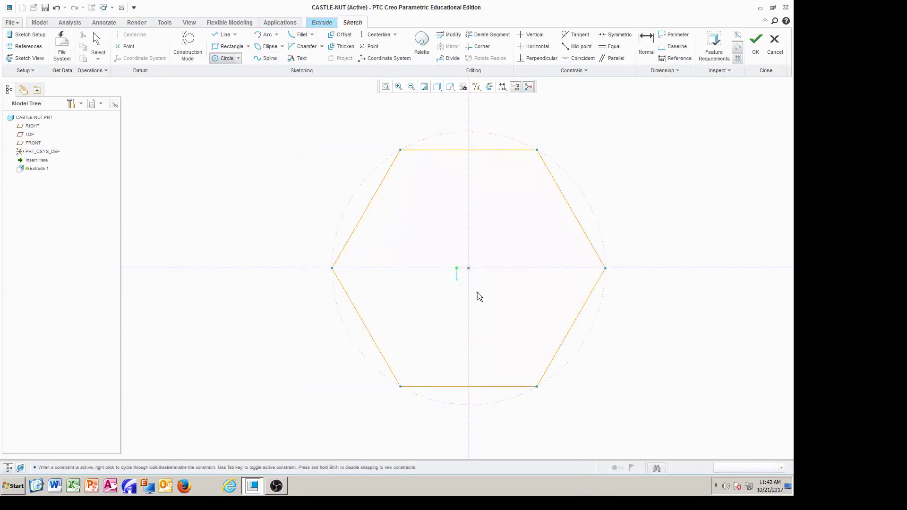
pyautogui.click(469, 268)
pyautogui.click(500, 292)
pyautogui.middleClick(506, 302)
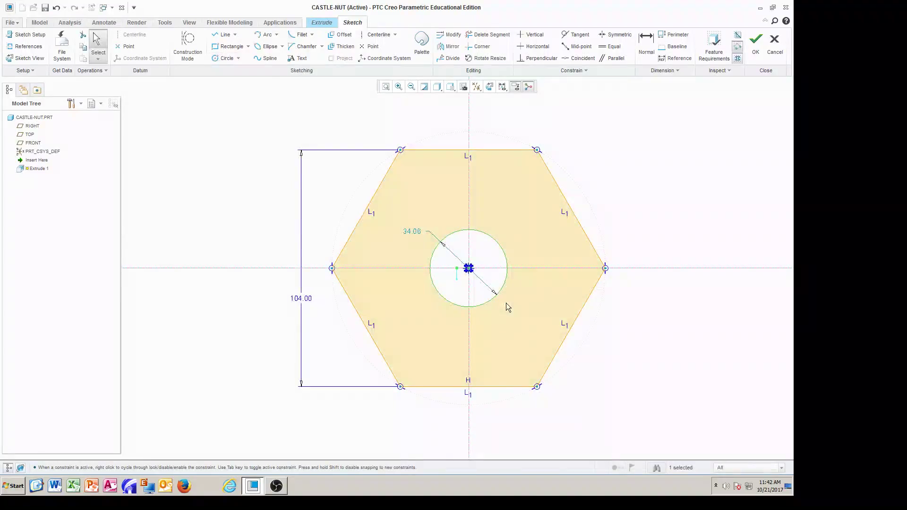
pyautogui.doubleClick(422, 232)
pyautogui.write('50')
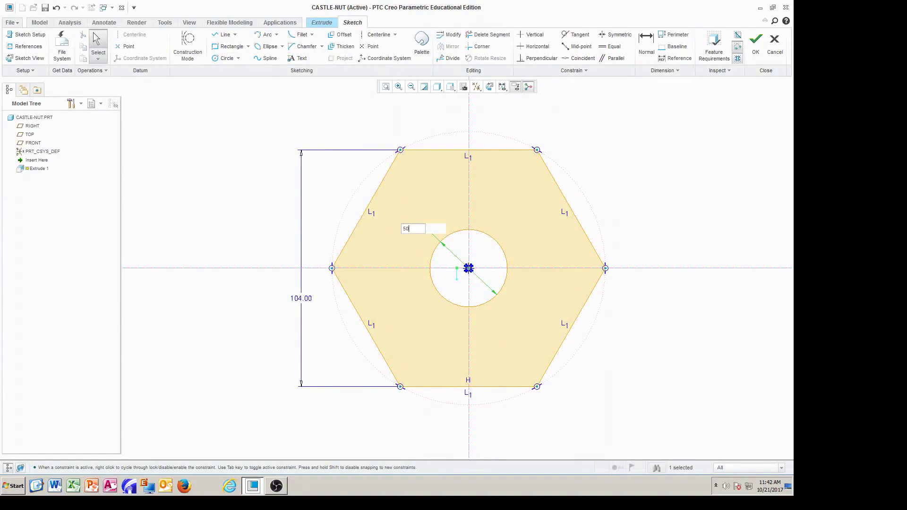
pyautogui.press('Return')
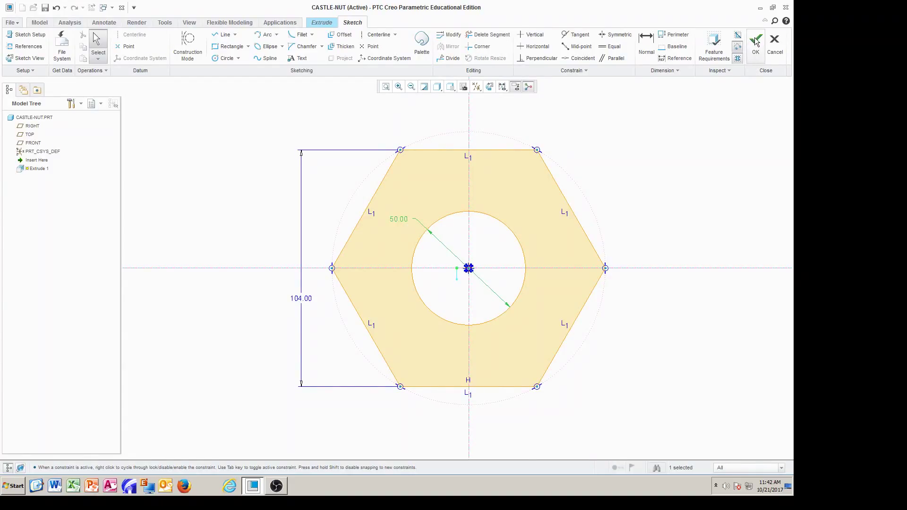
pyautogui.click(755, 44)
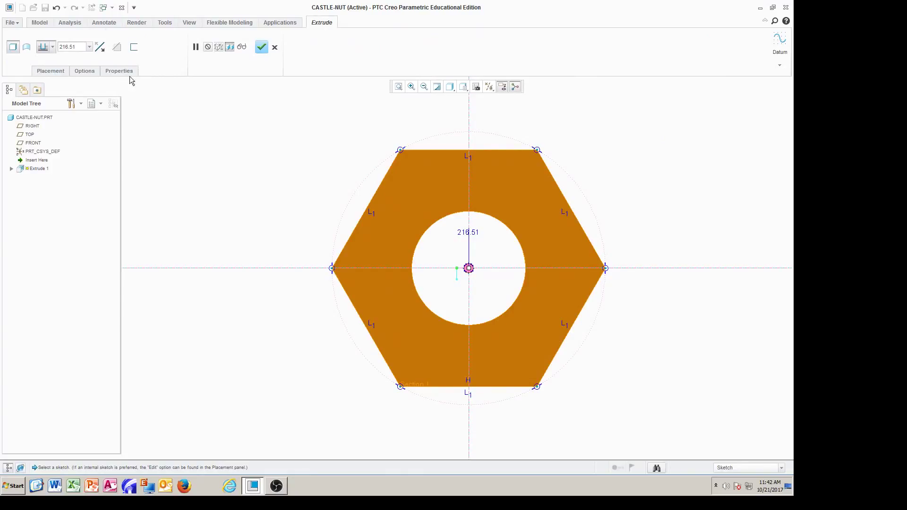
# Set the extrude depth to 80 and finish the hexagonal nut body.
pyautogui.click(76, 47)
pyautogui.write('80')
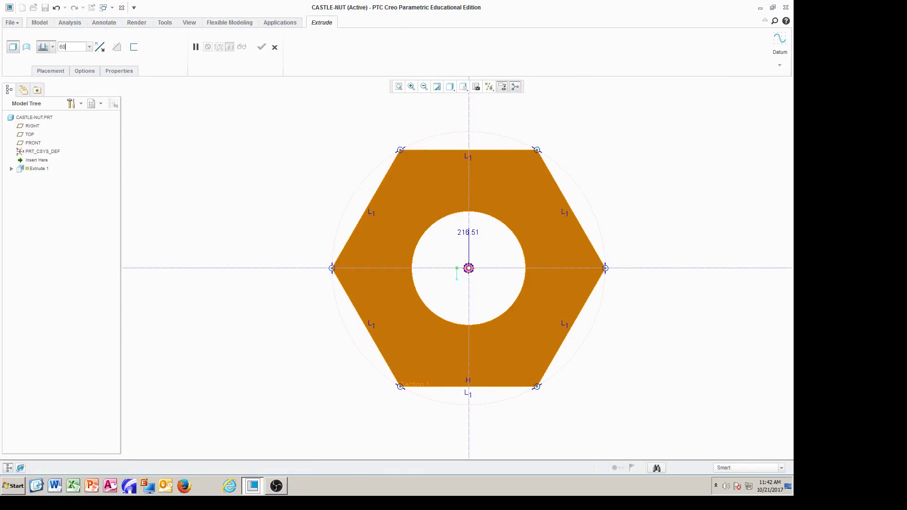
pyautogui.press('Return')
pyautogui.moveTo(440, 312); pyautogui.dragTo(434, 263, button='middle')
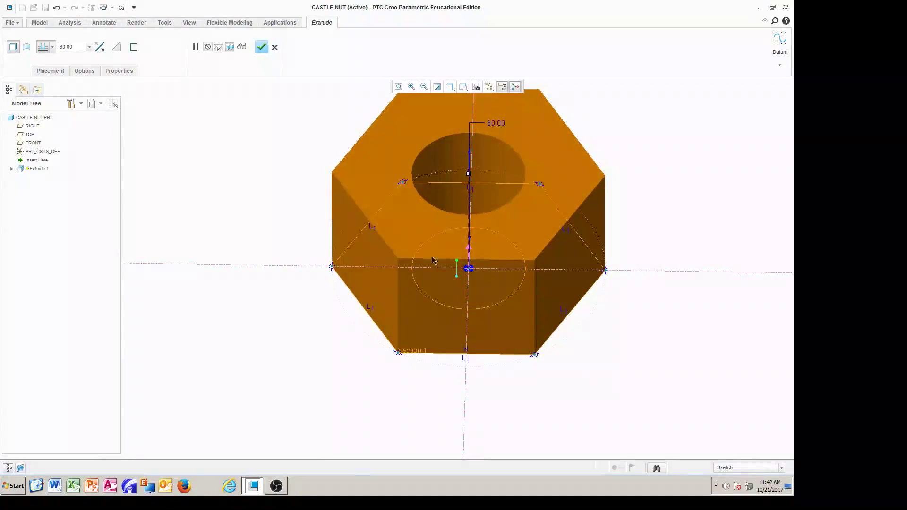
pyautogui.click(262, 48)
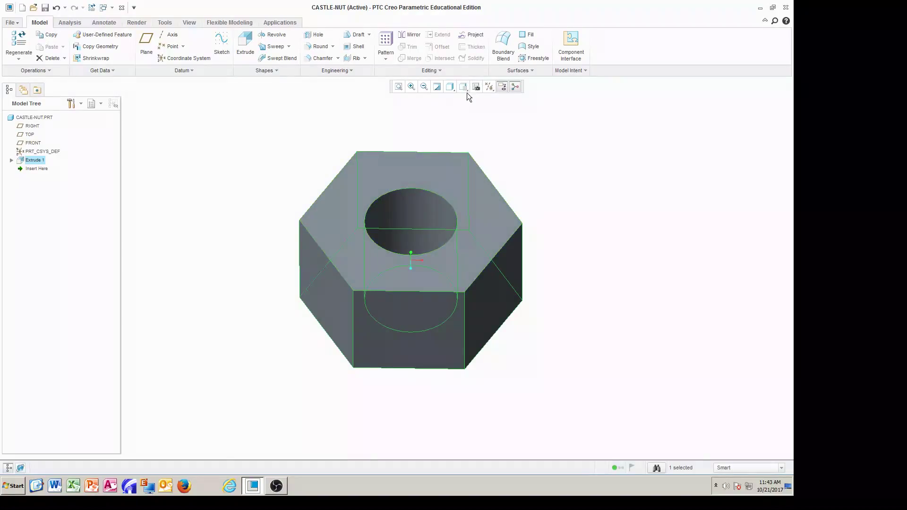
# Start a second extrude sketched on the nut's top face, displayed as No Hidden lines.
pyautogui.click(414, 170)
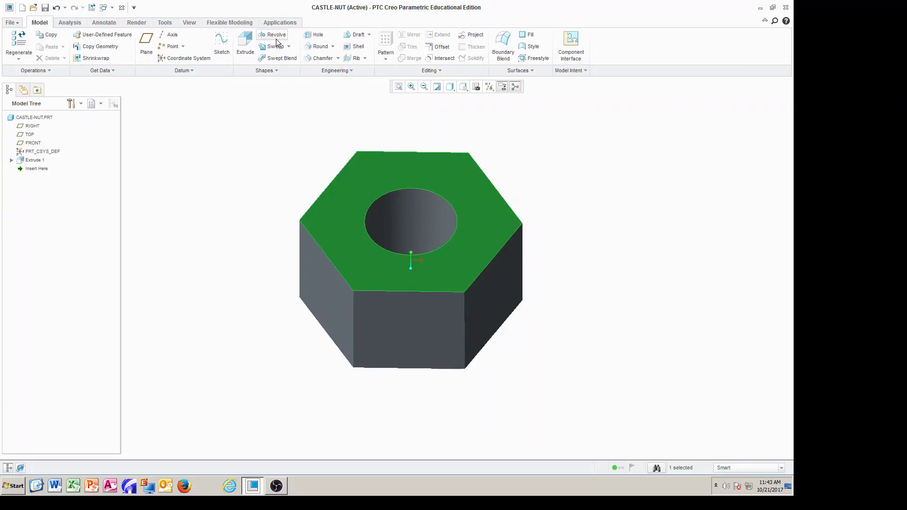
pyautogui.click(245, 46)
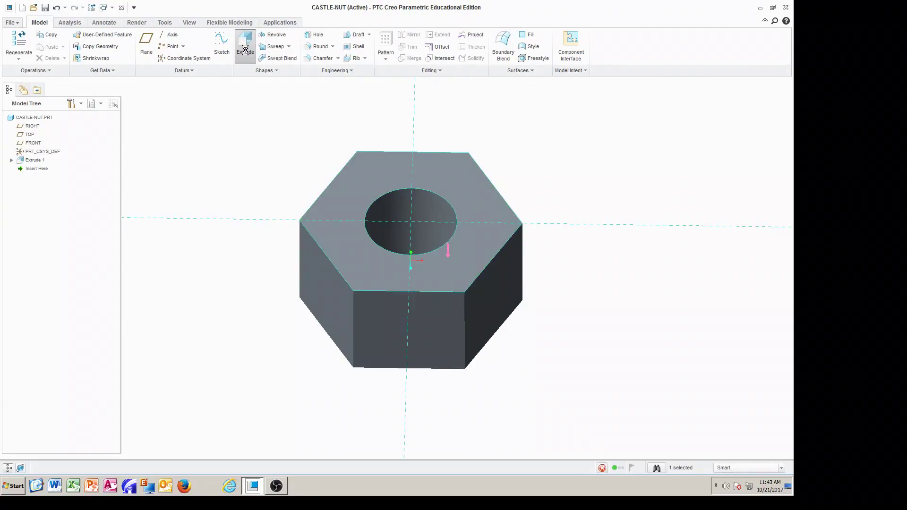
pyautogui.click(489, 90)
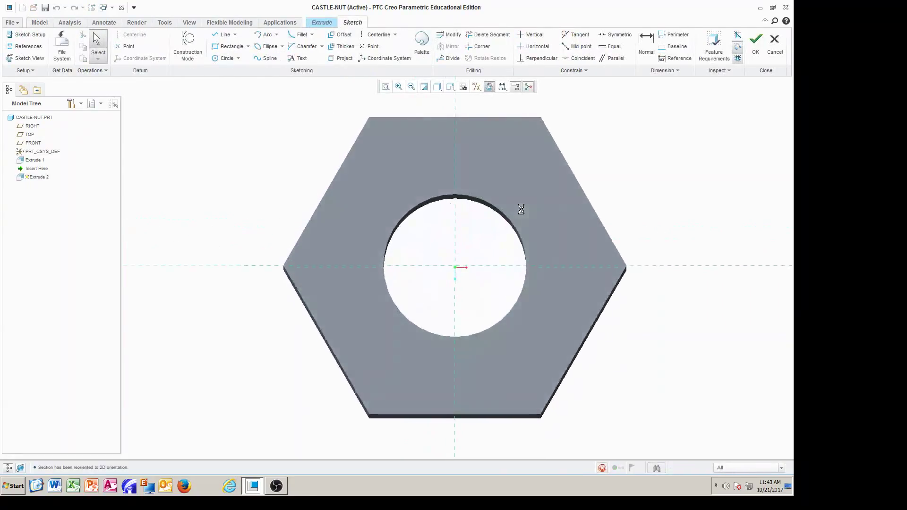
pyautogui.click(450, 87)
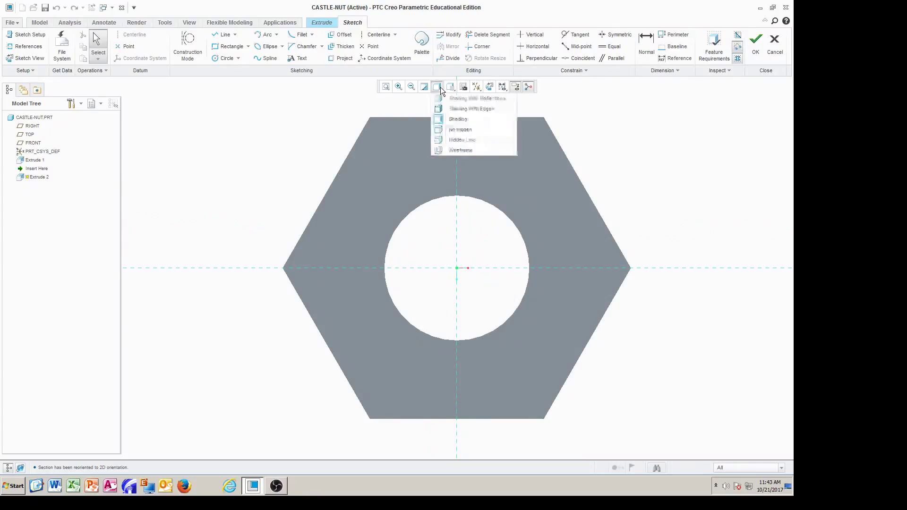
pyautogui.click(446, 129)
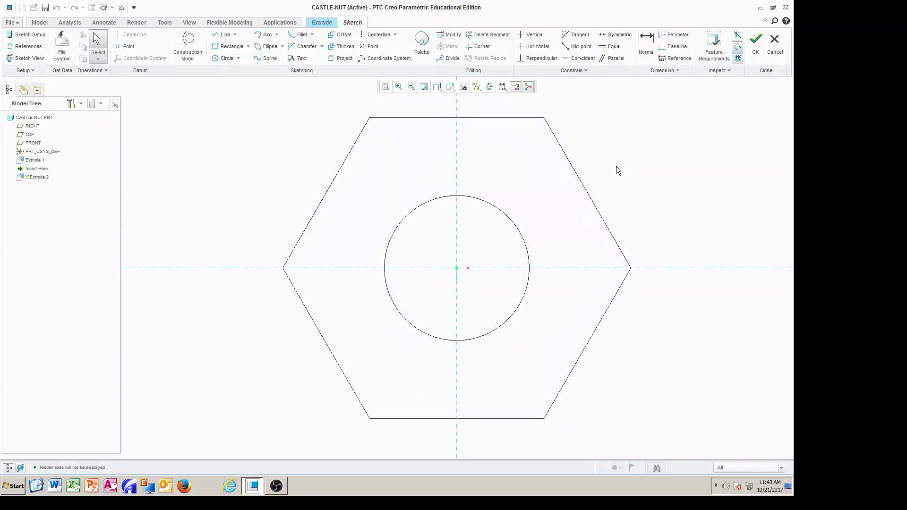
# Add the nut's top surface as a sketch reference and solve the references.
pyautogui.rightClick(634, 125)
pyautogui.click(654, 143)
pyautogui.click(517, 118)
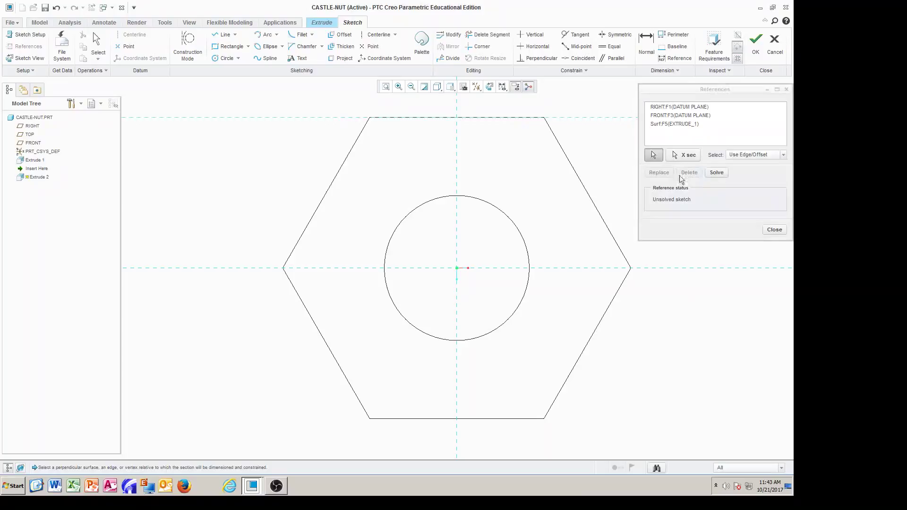
pyautogui.click(717, 173)
pyautogui.click(774, 229)
pyautogui.scroll(3, 496, 179)
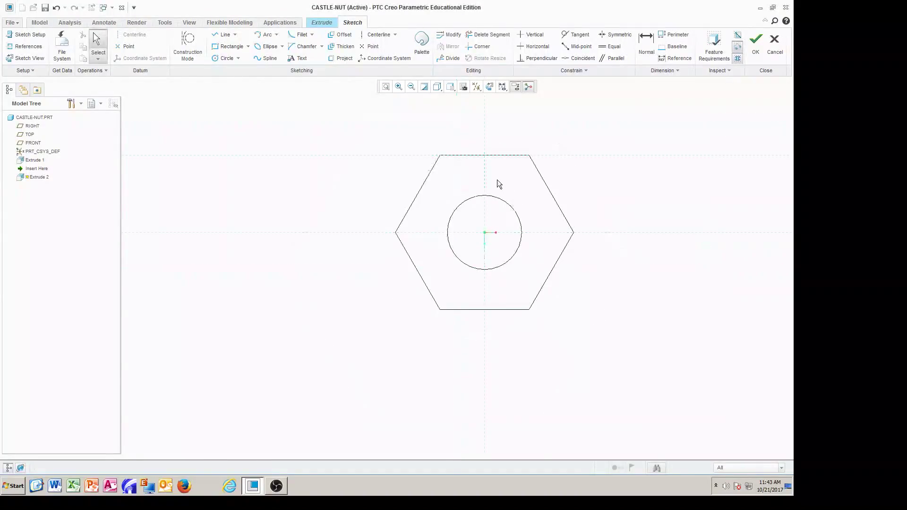
# Draw a vertical centerline and a rectangle from the hexagon's top edge to the hole.
pyautogui.click(376, 35)
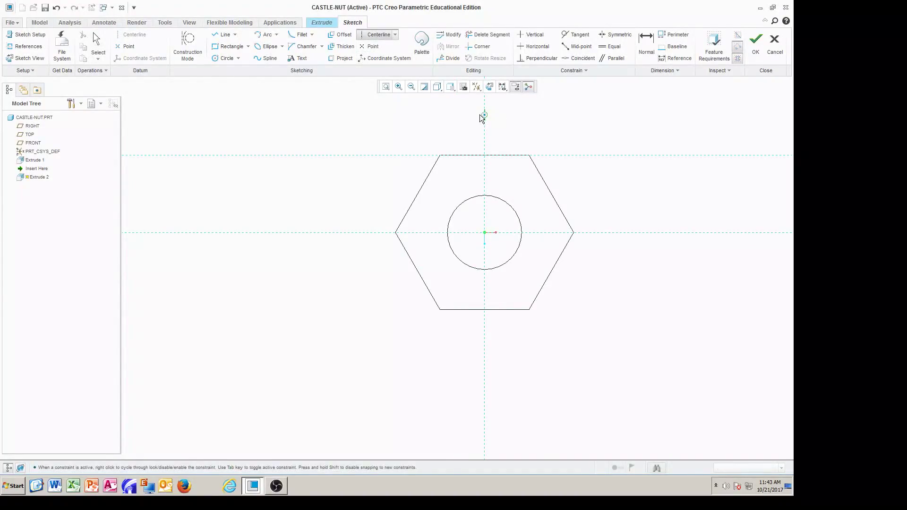
pyautogui.click(484, 128)
pyautogui.click(484, 147)
pyautogui.middleClick(495, 129)
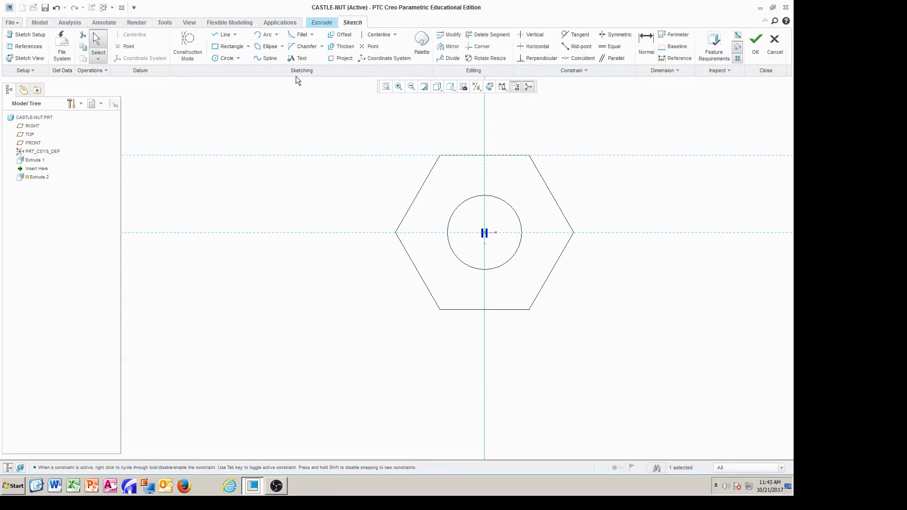
pyautogui.click(227, 46)
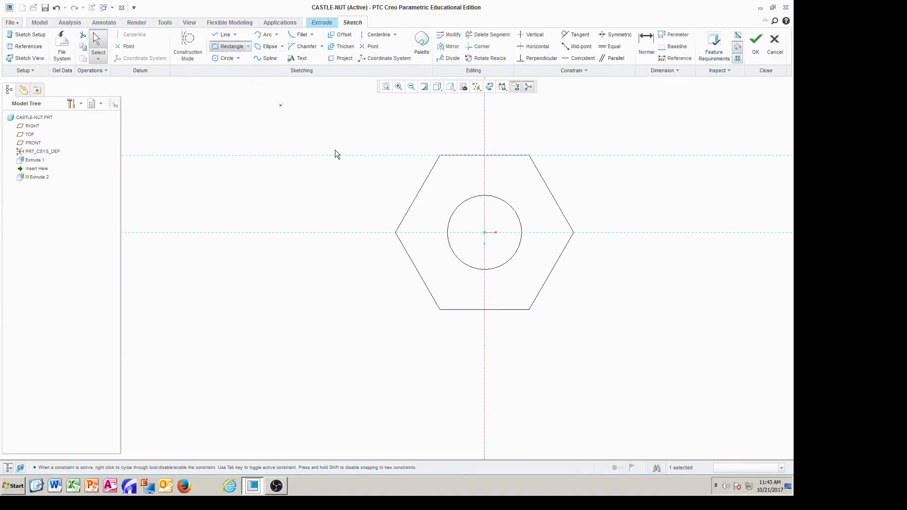
pyautogui.click(469, 155)
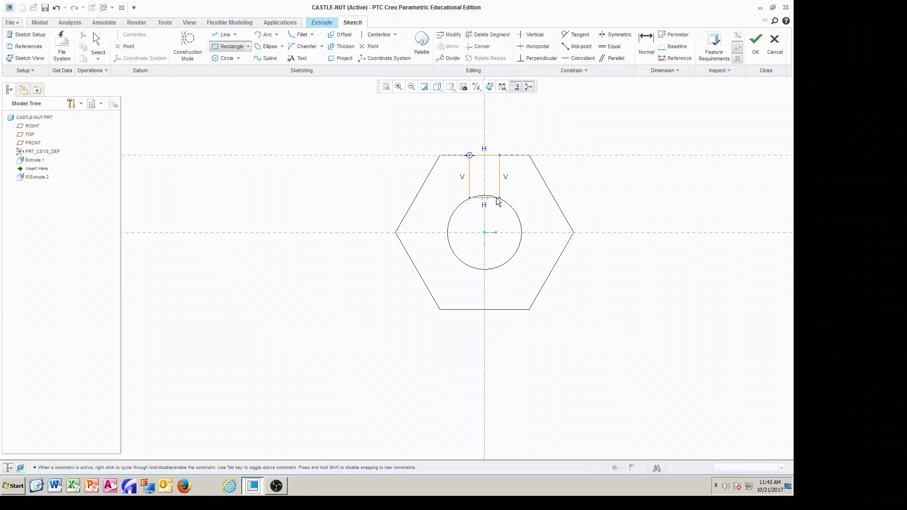
pyautogui.click(498, 199)
pyautogui.middleClick(548, 179)
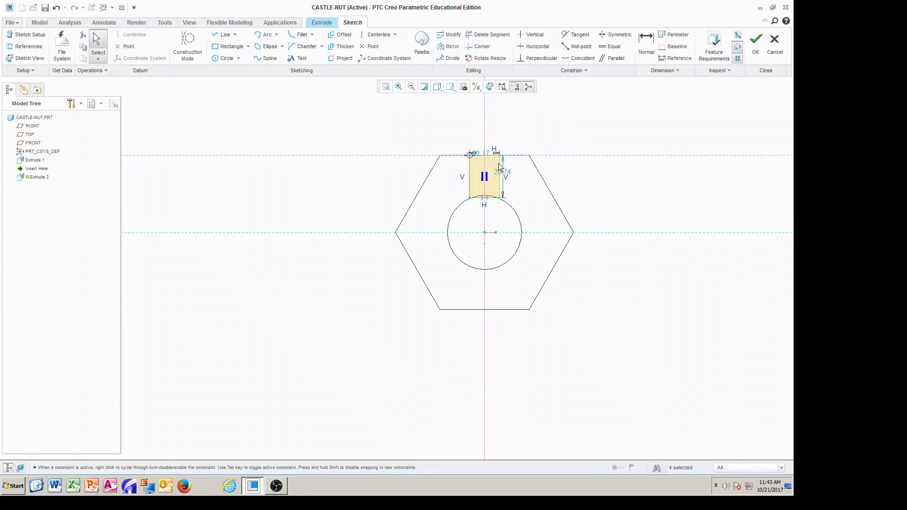
pyautogui.scroll(-5, 497, 159)
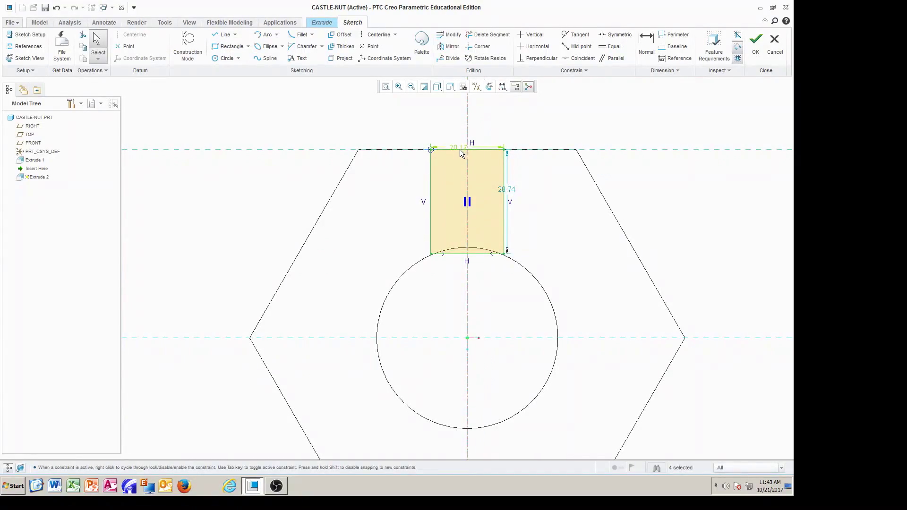
pyautogui.moveTo(463, 149); pyautogui.dragTo(458, 137)
# Set the rectangle's width to 10 and height to 28.
pyautogui.doubleClick(459, 133)
pyautogui.write('10')
pyautogui.press('Return')
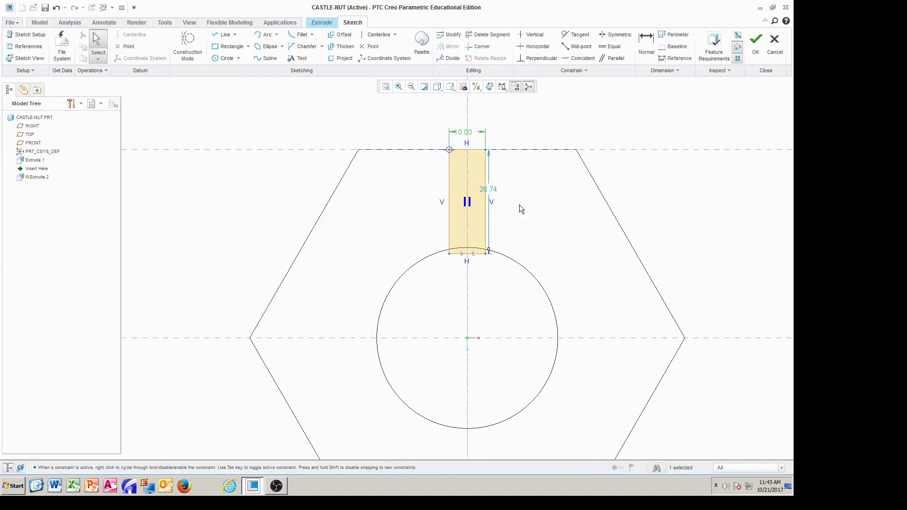
pyautogui.click(494, 189)
pyautogui.write('28')
pyautogui.press('Return')
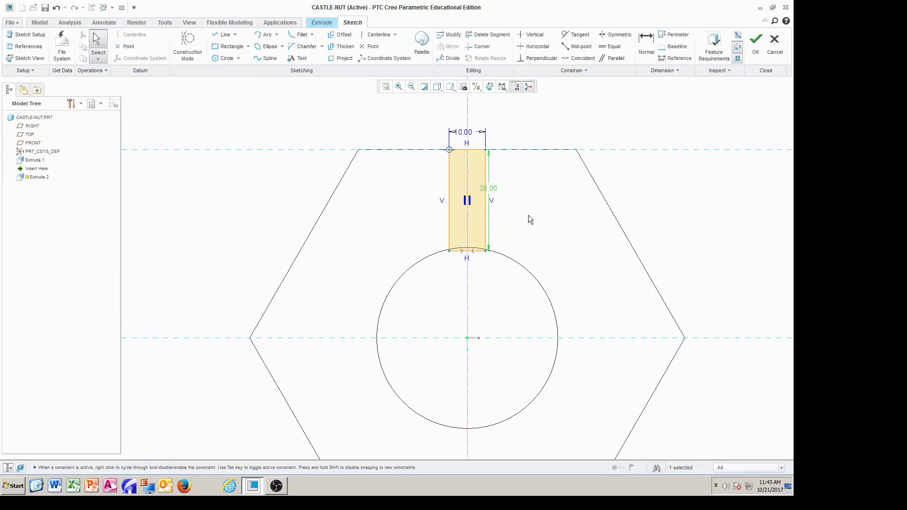
pyautogui.moveTo(490, 188); pyautogui.dragTo(546, 192)
pyautogui.click(567, 214)
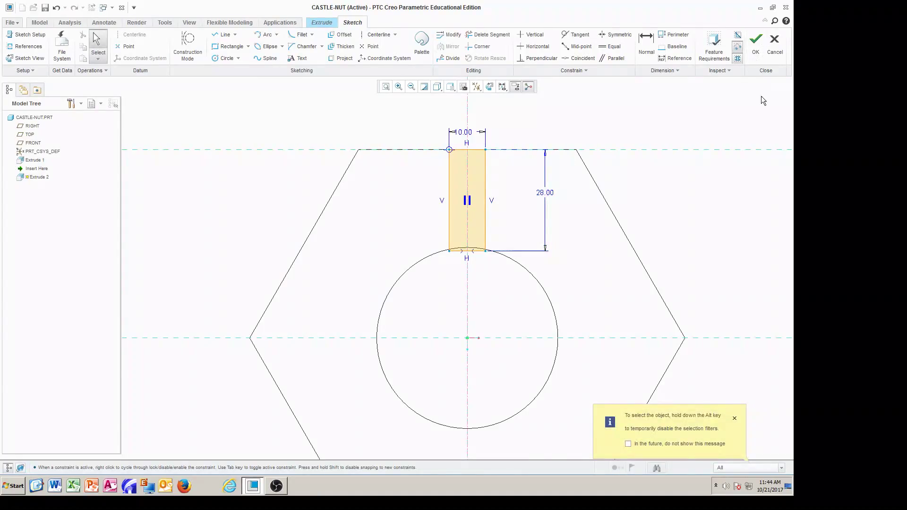
pyautogui.click(734, 418)
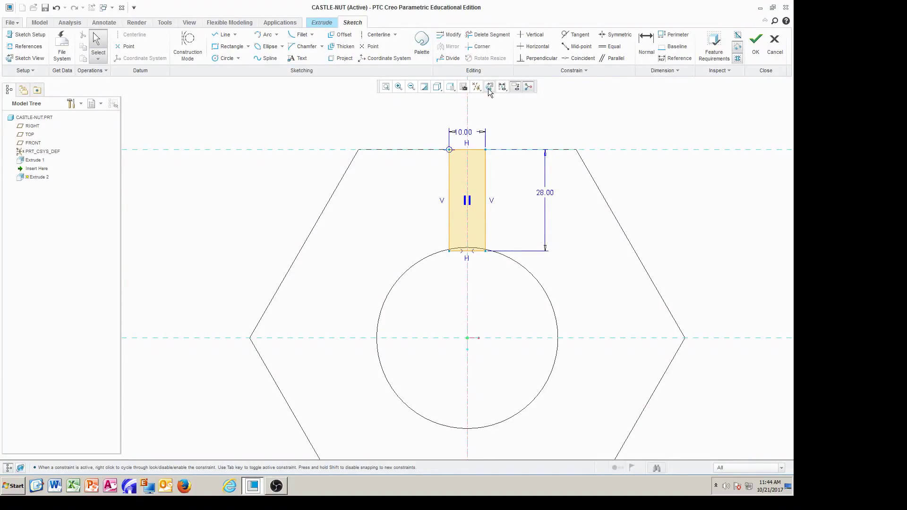
# Switch back to shaded display with a 3-D view orientation.
pyautogui.click(438, 87)
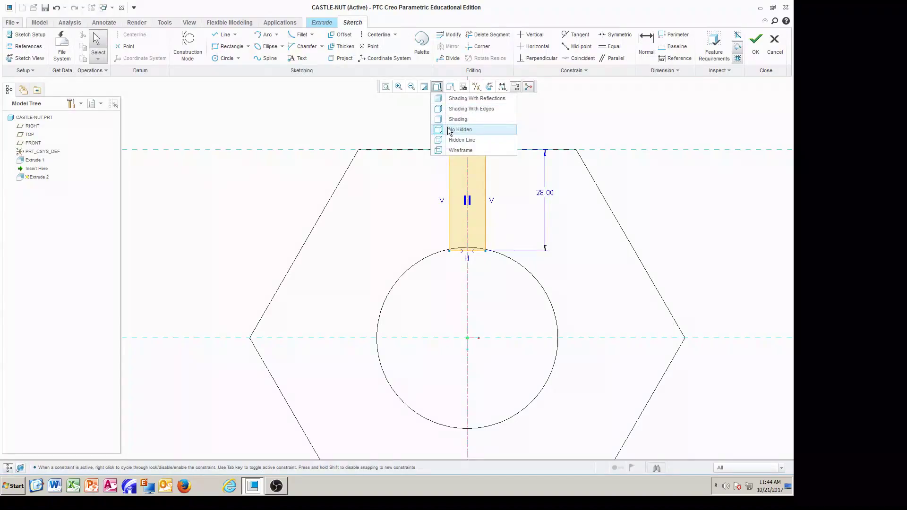
pyautogui.click(447, 117)
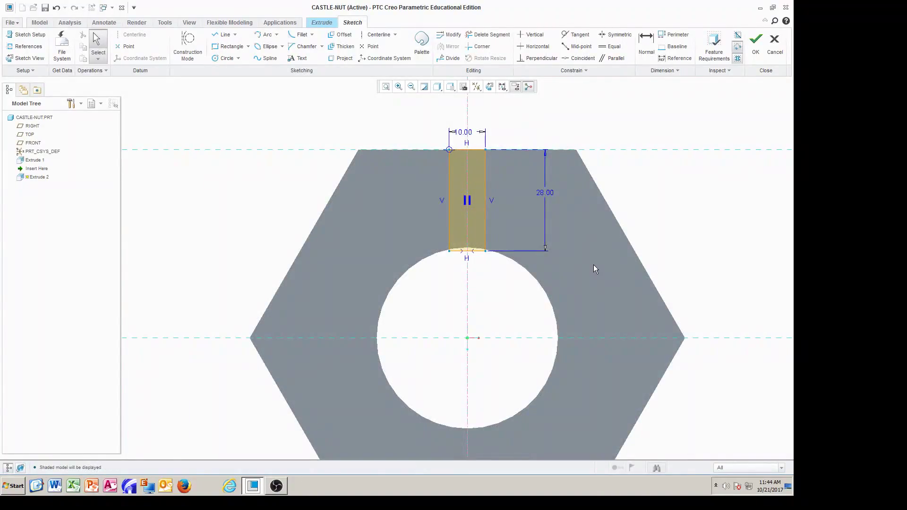
pyautogui.hotkey('ctrl', 'd')
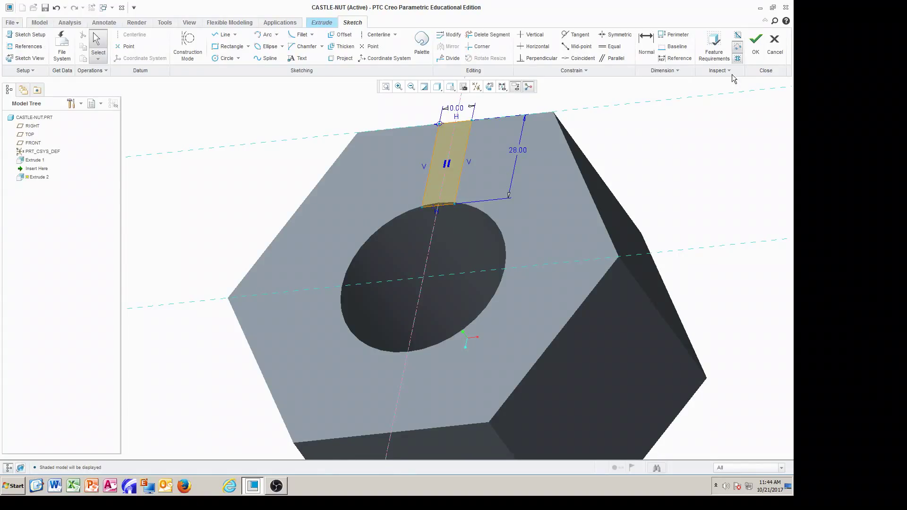
# Cut the rectangular slot 25 deep downward into the nut using Remove Material.
pyautogui.click(755, 45)
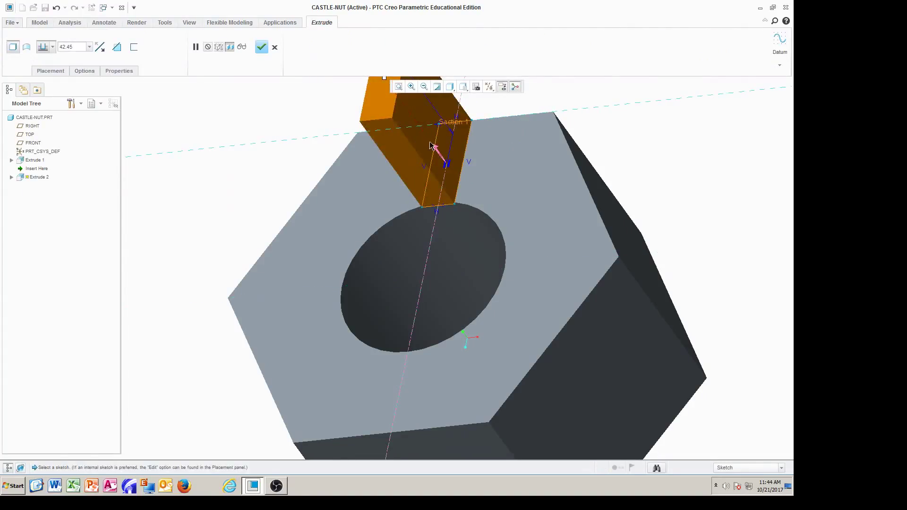
pyautogui.click(439, 149)
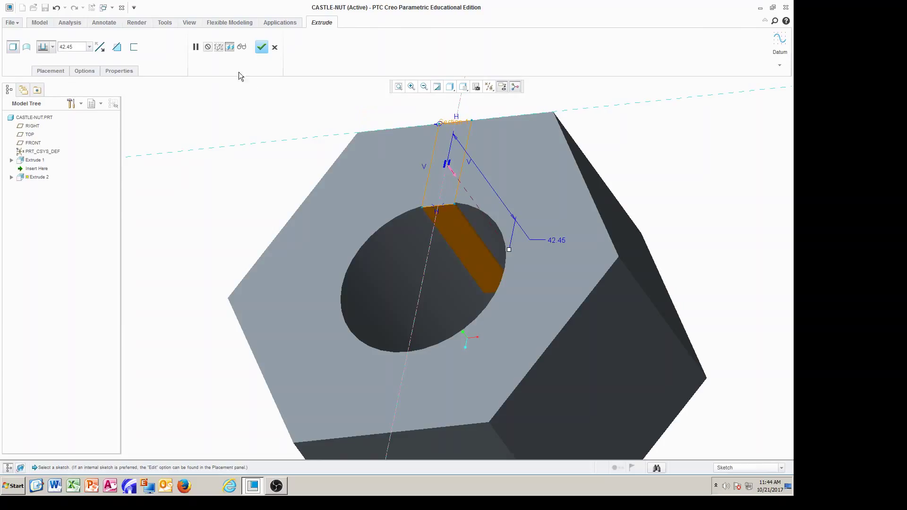
pyautogui.click(121, 49)
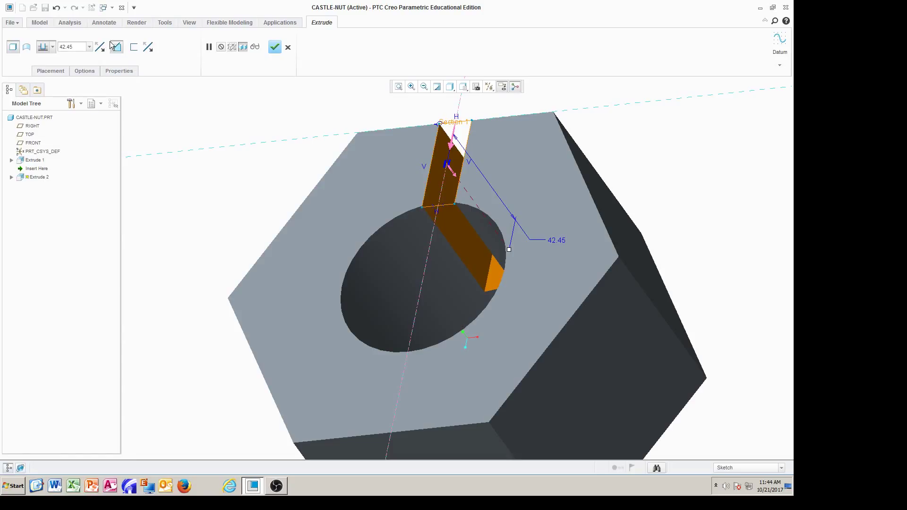
pyautogui.doubleClick(76, 46)
pyautogui.write('25')
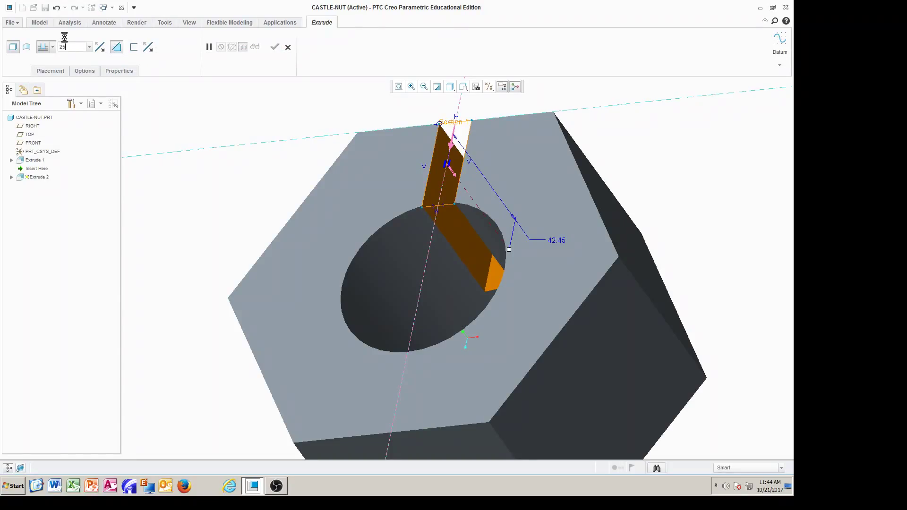
pyautogui.press('Return')
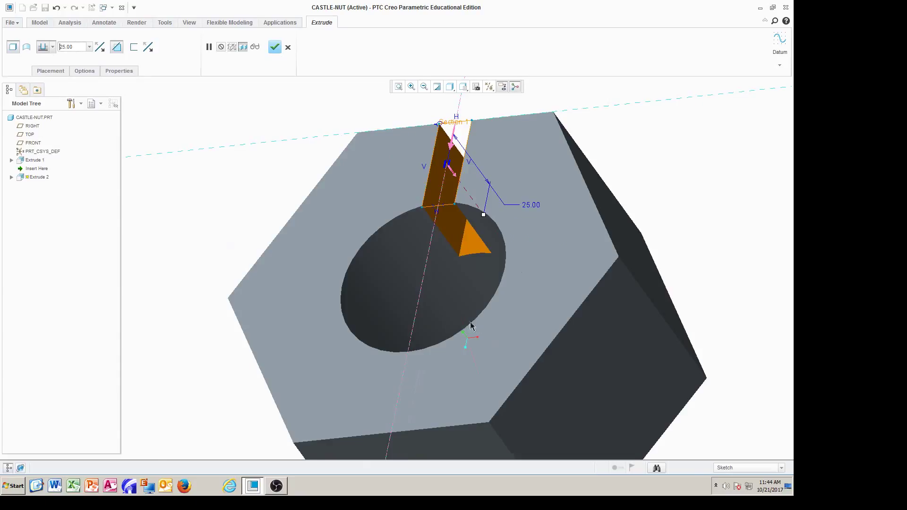
pyautogui.moveTo(471, 325); pyautogui.dragTo(495, 328, button='middle')
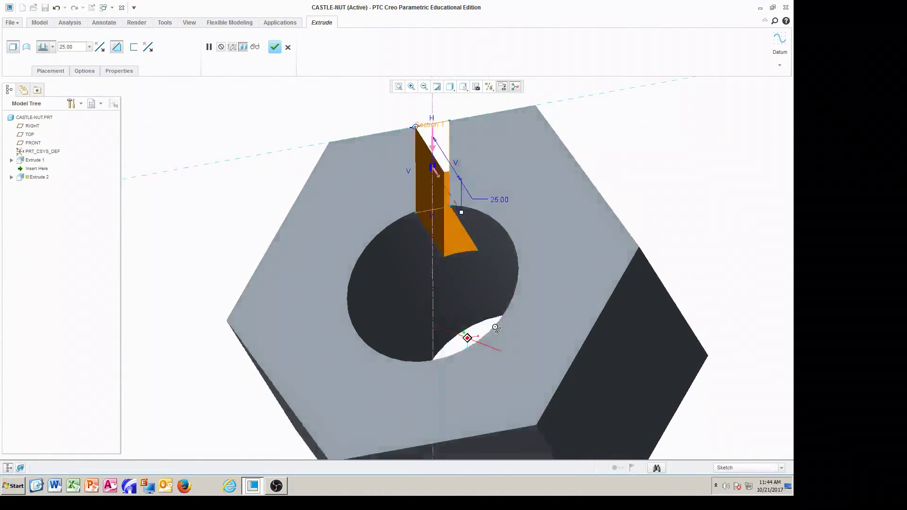
pyautogui.click(276, 48)
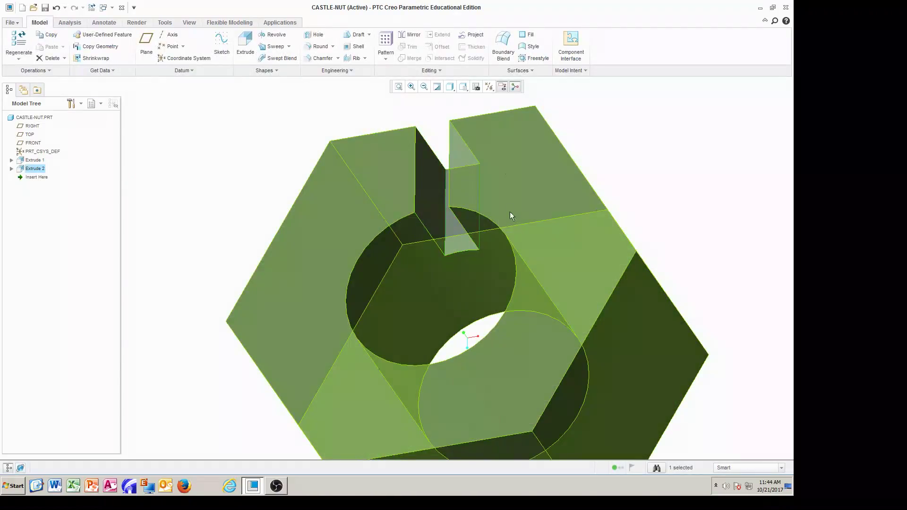
pyautogui.scroll(-3, 472, 226)
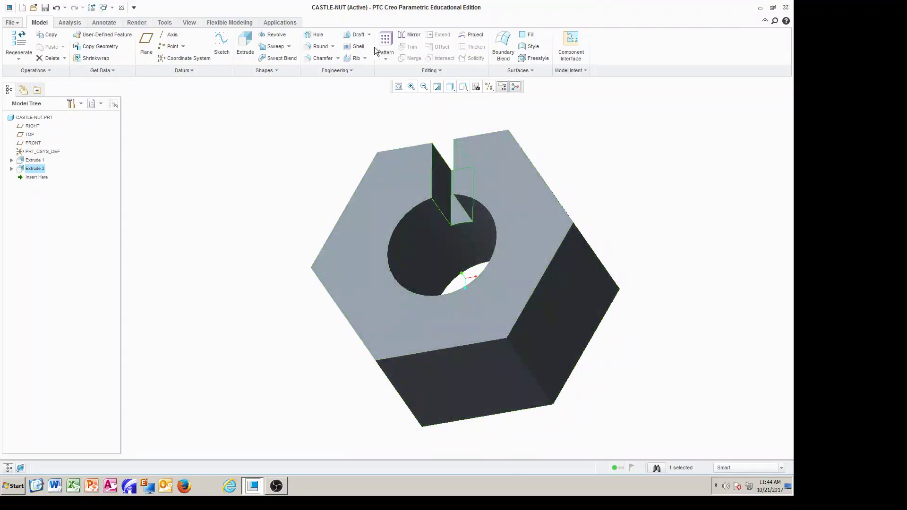
# Start a pattern of the slot cut and turn on datum axis display.
pyautogui.click(385, 42)
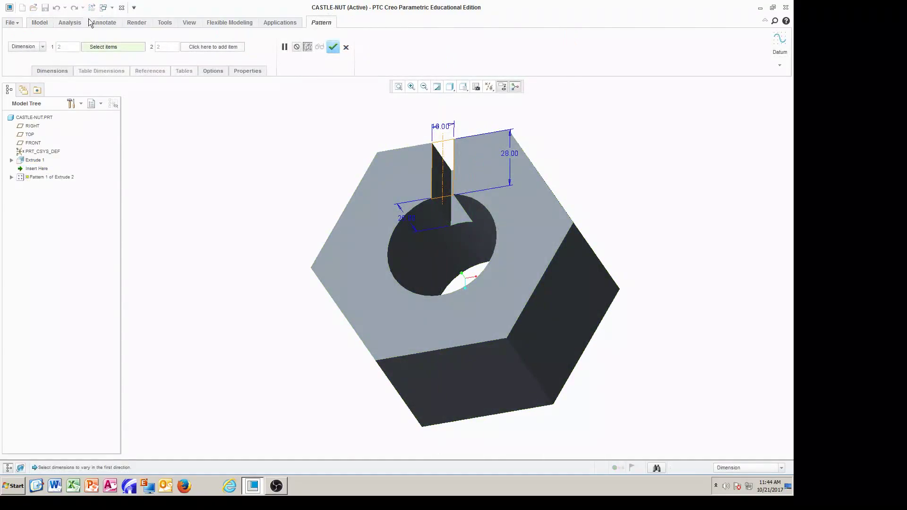
pyautogui.click(489, 87)
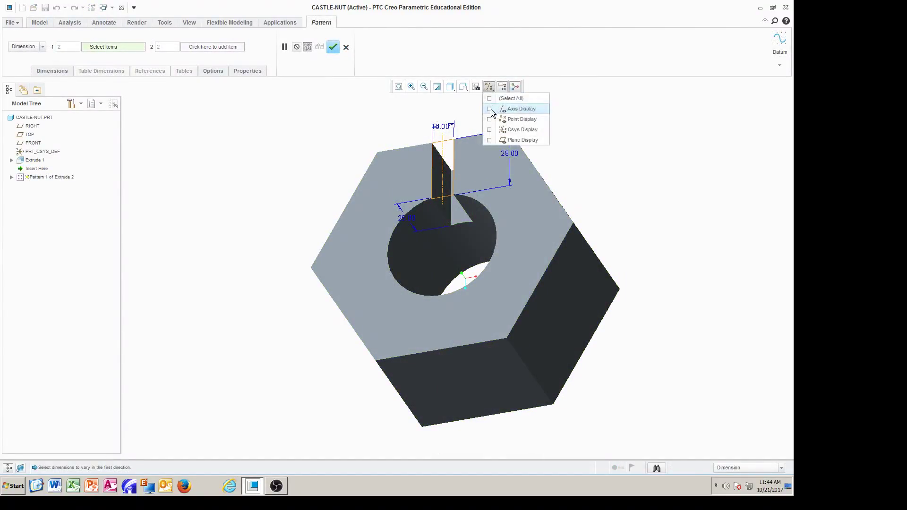
pyautogui.click(490, 108)
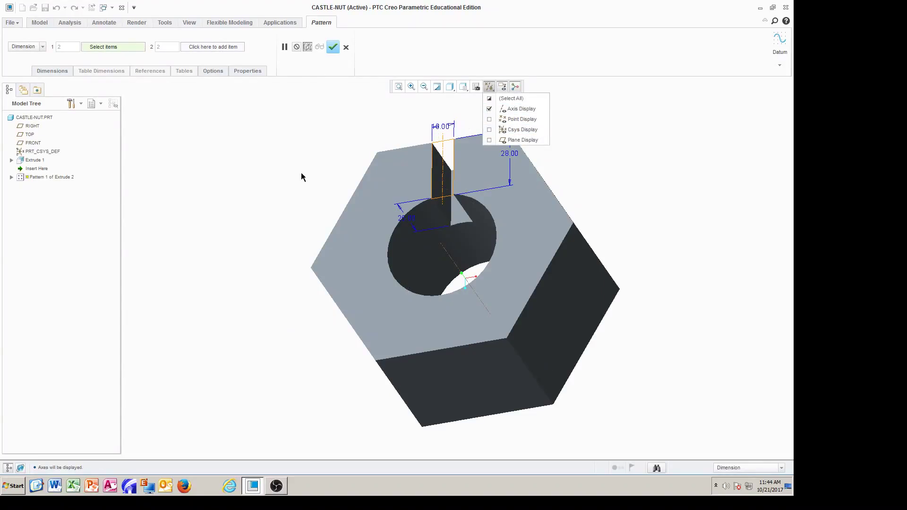
pyautogui.click(42, 47)
# Pattern the slot around the nut's central axis with 6 members at 60° spacing.
pyautogui.click(42, 47)
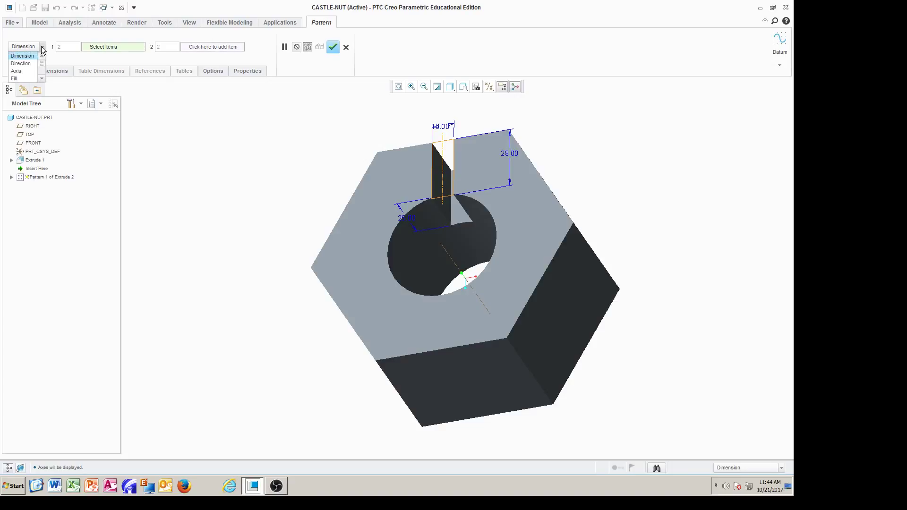
pyautogui.click(22, 71)
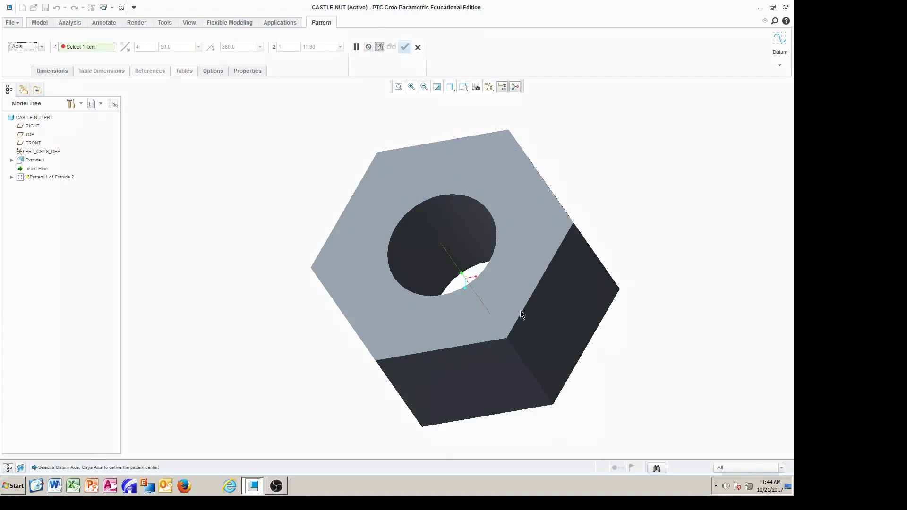
pyautogui.click(446, 252)
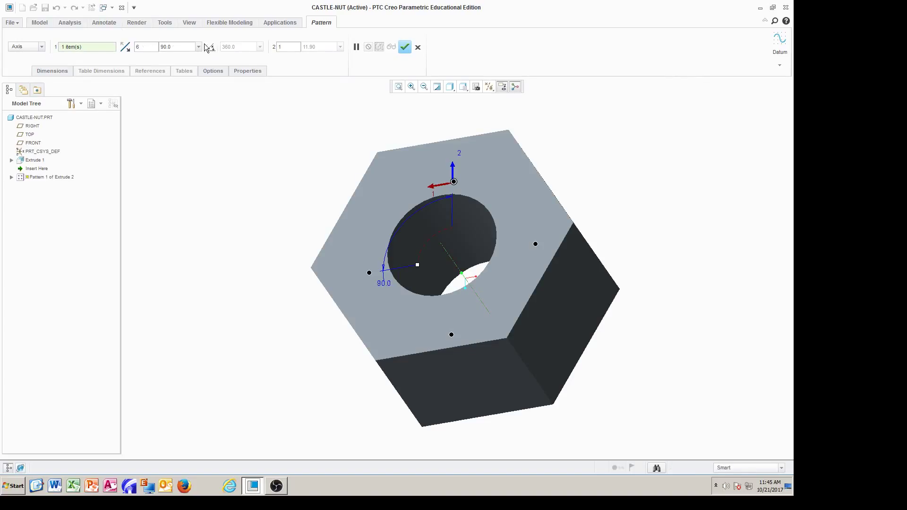
pyautogui.doubleClick(170, 46)
pyautogui.write('60')
pyautogui.press('Return')
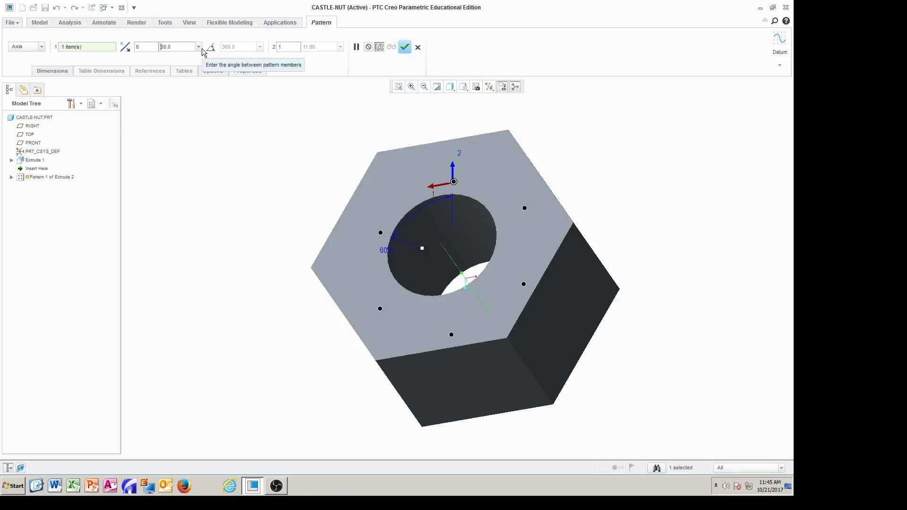
pyautogui.click(399, 48)
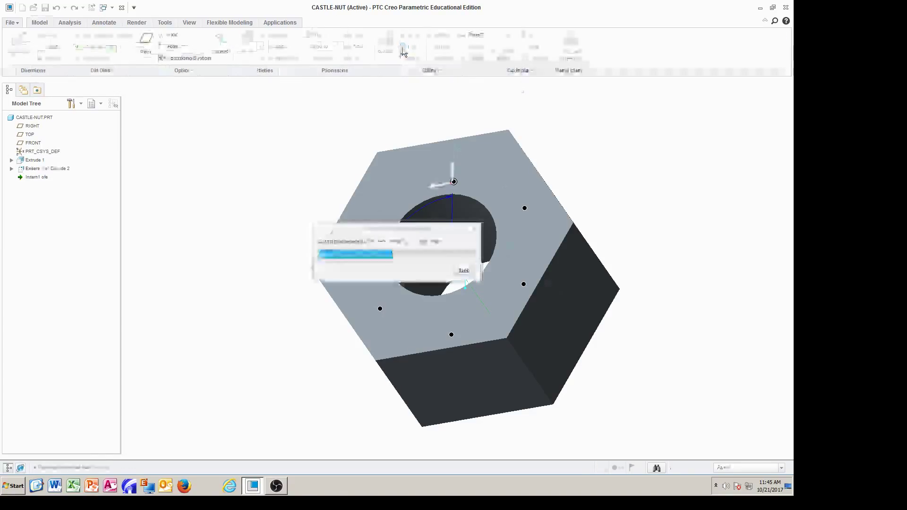
pyautogui.moveTo(616, 310); pyautogui.dragTo(688, 267, button='middle')
pyautogui.click(688, 268)
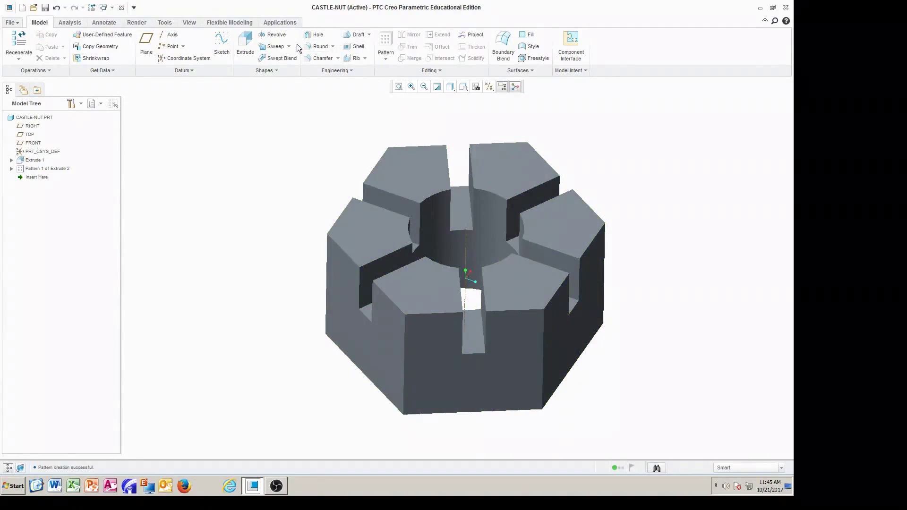
# Start a revolve feature, begin defining its sketch, and show the datum planes.
pyautogui.click(276, 35)
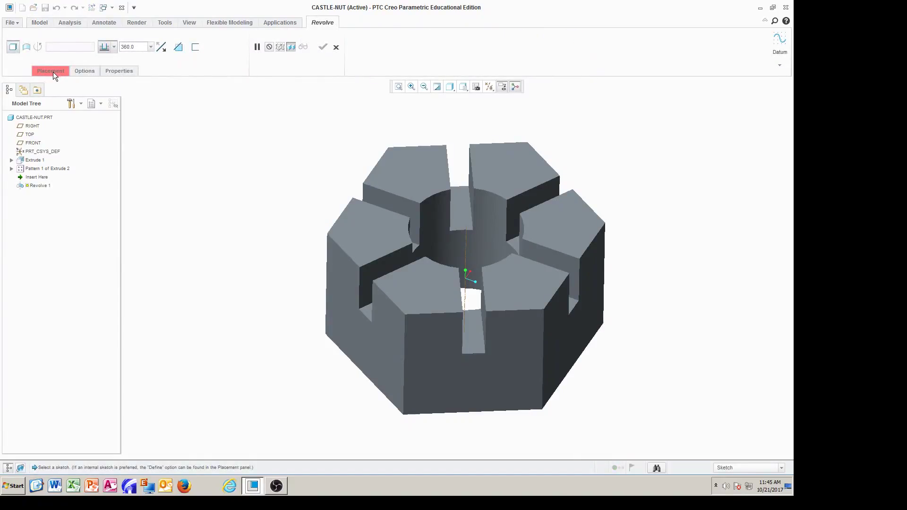
pyautogui.click(53, 72)
pyautogui.click(97, 100)
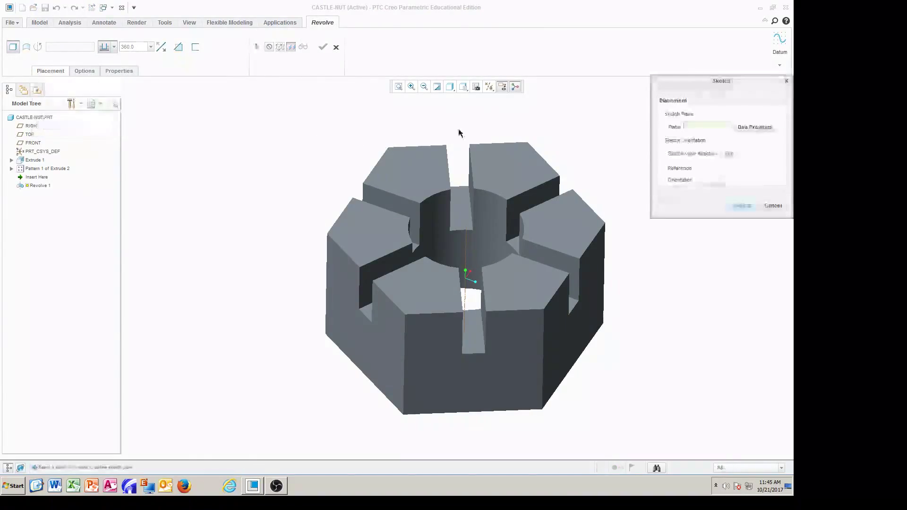
pyautogui.click(490, 90)
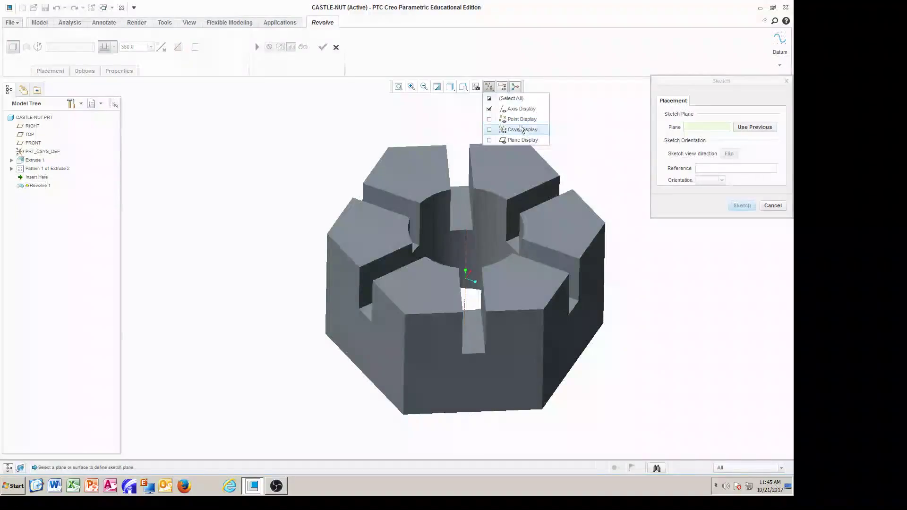
pyautogui.click(459, 88)
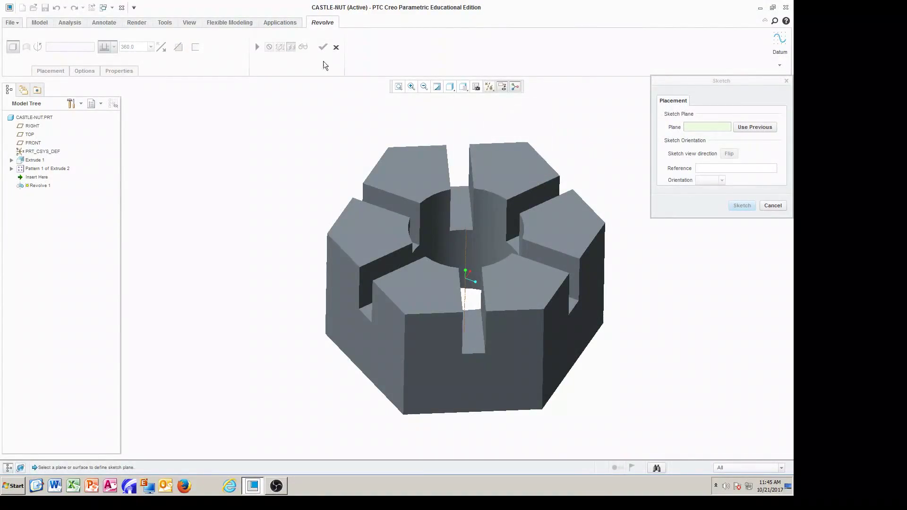
pyautogui.click(489, 87)
pyautogui.click(520, 136)
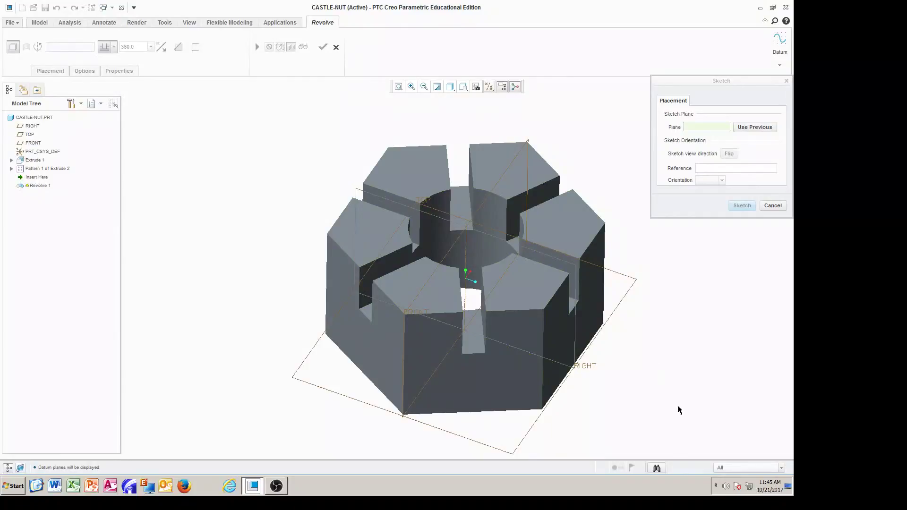
# Try sketching on the TOP datum plane, then abandon it and restore the standard orientation.
pyautogui.moveTo(664, 385); pyautogui.dragTo(687, 384, button='middle')
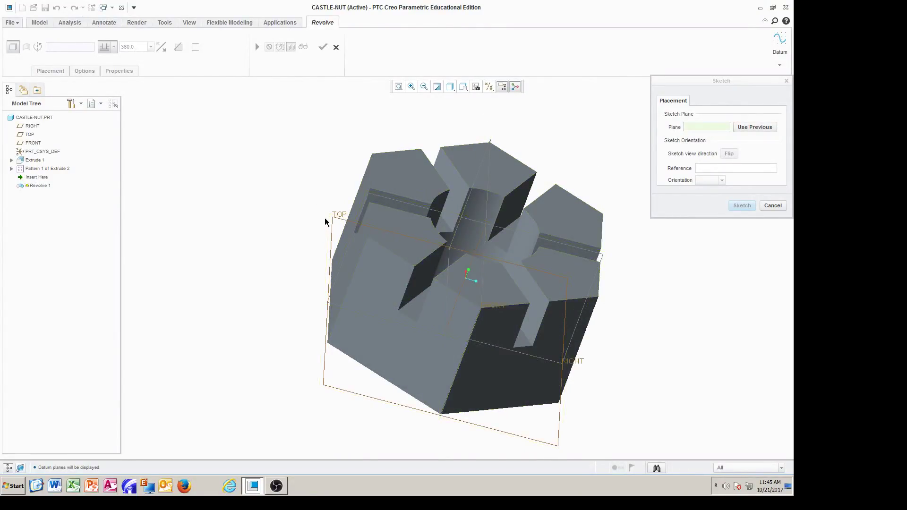
pyautogui.click(340, 215)
pyautogui.click(742, 206)
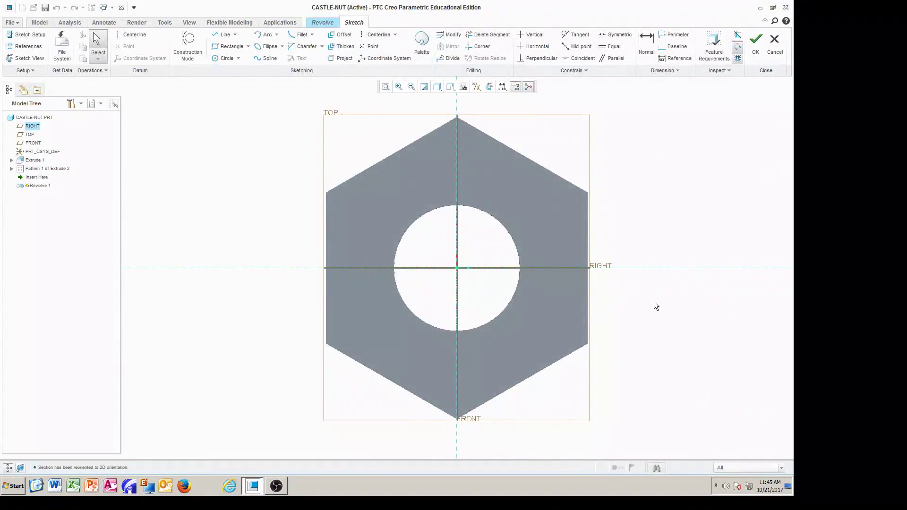
pyautogui.moveTo(661, 340)
pyautogui.mouseDown(button='middle')
pyautogui.moveTo(658, 261)
pyautogui.moveTo(668, 270)
pyautogui.mouseUp(button='middle')
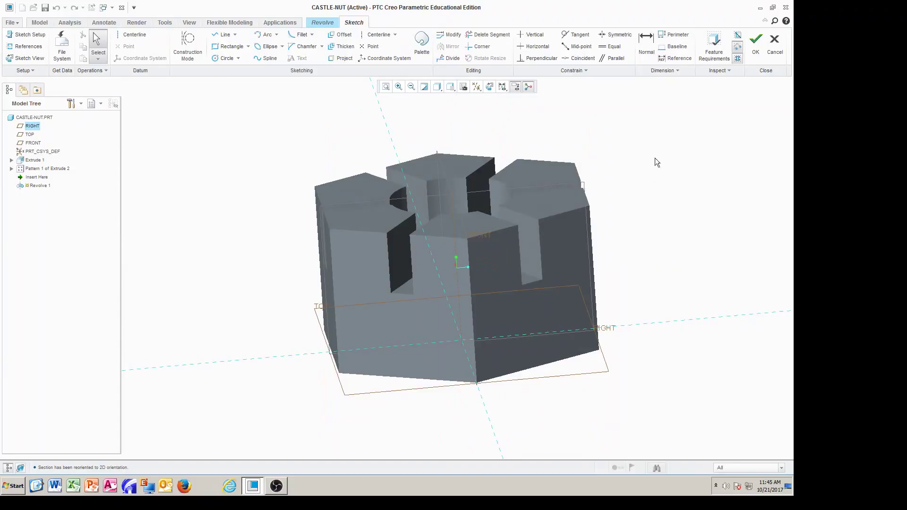
pyautogui.click(773, 44)
pyautogui.click(413, 257)
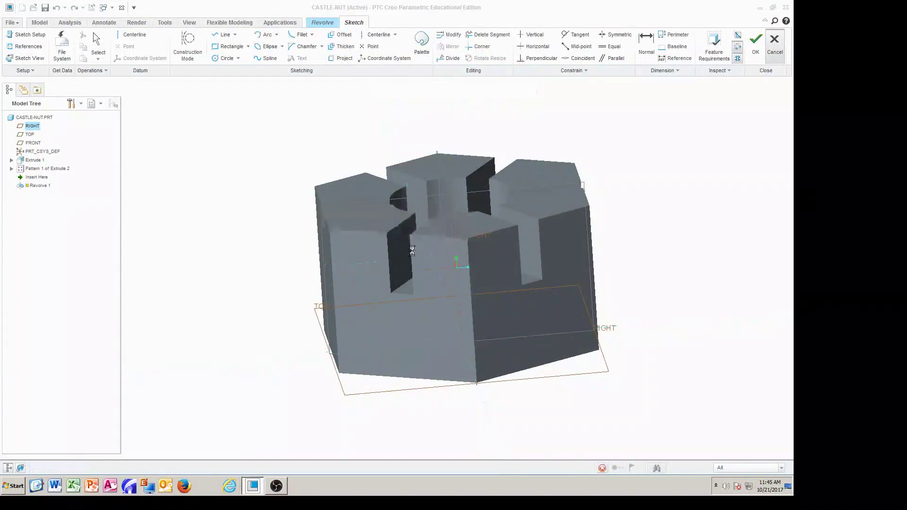
pyautogui.hotkey('ctrl', 'd')
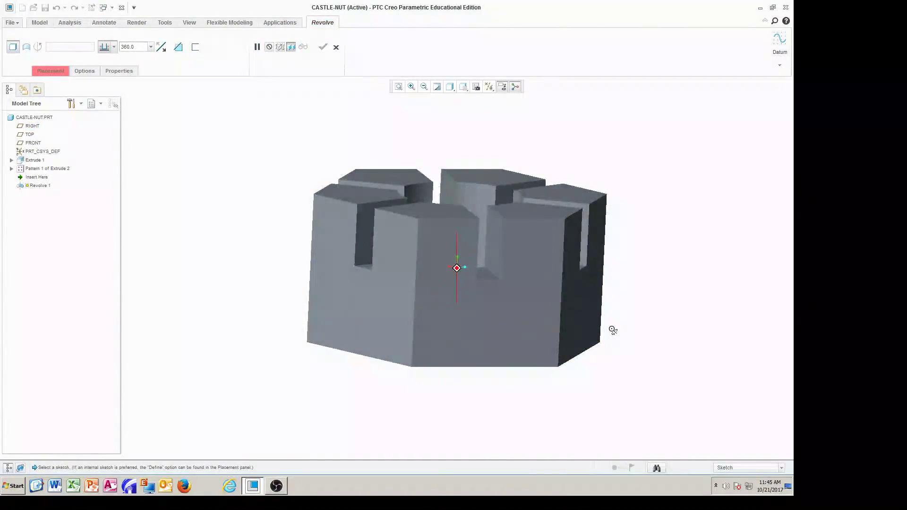
# Switch to the front view and redefine the revolve sketch on the FRONT plane.
pyautogui.click(463, 87)
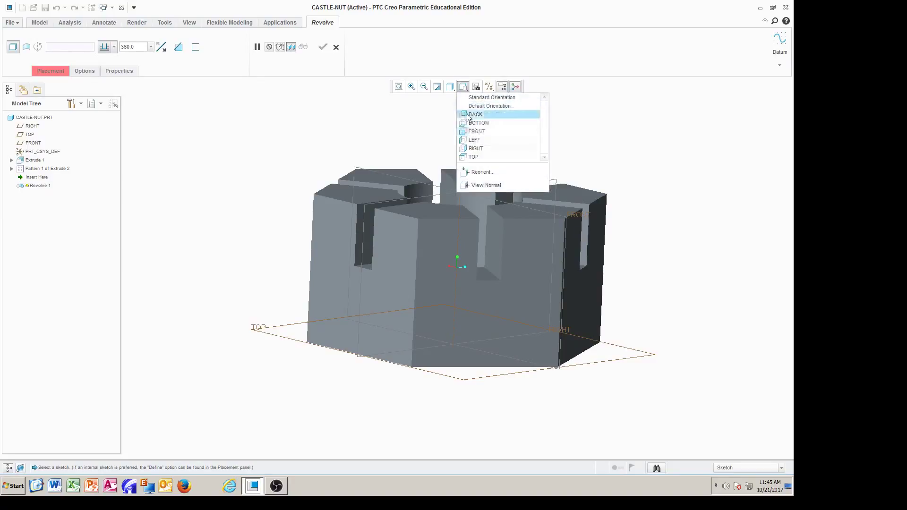
pyautogui.click(481, 138)
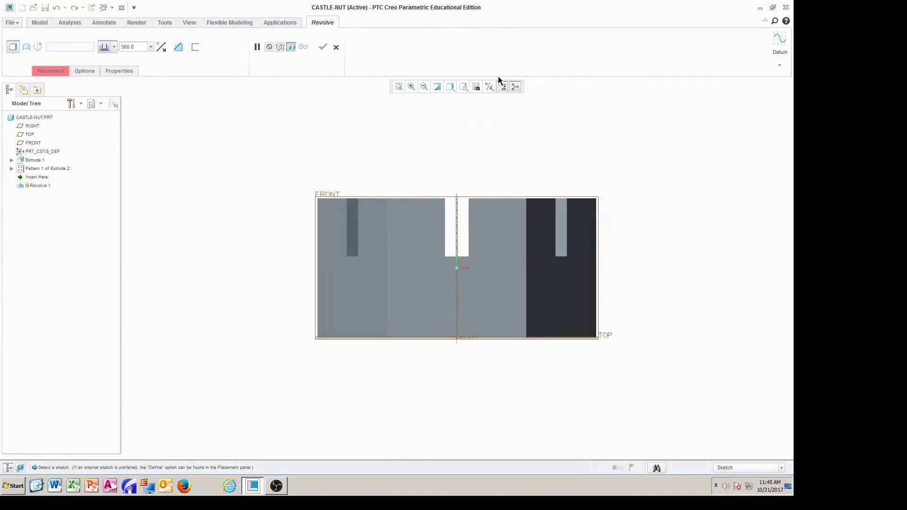
pyautogui.click(58, 72)
pyautogui.click(114, 100)
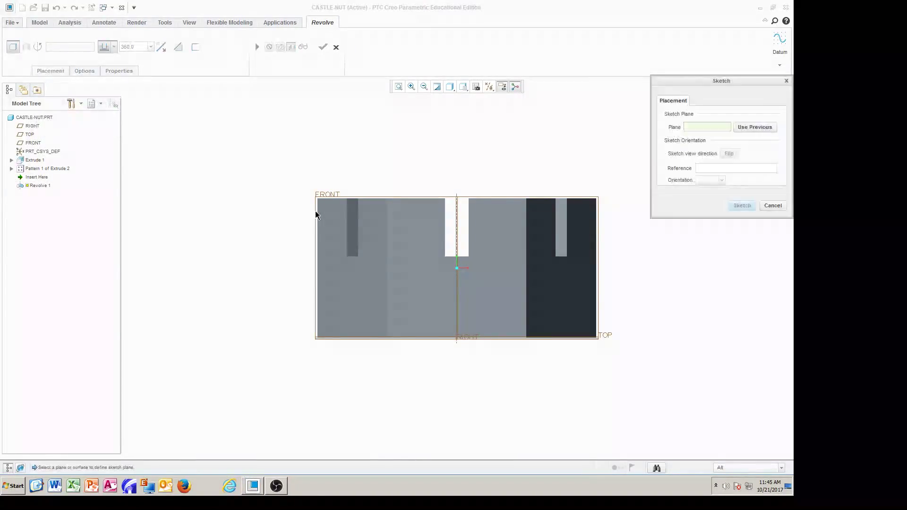
pyautogui.click(324, 191)
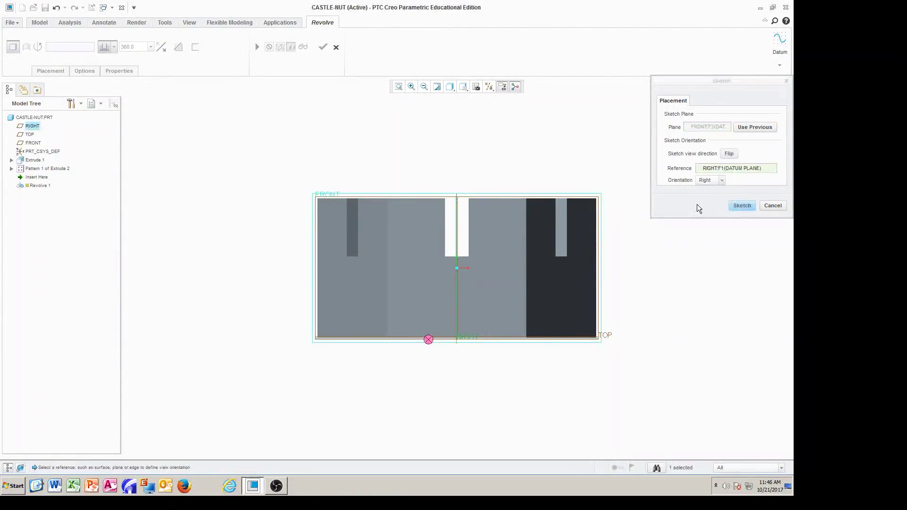
# Enter the FRONT-plane sketch and toggle the datum planes off and back on.
pyautogui.click(741, 205)
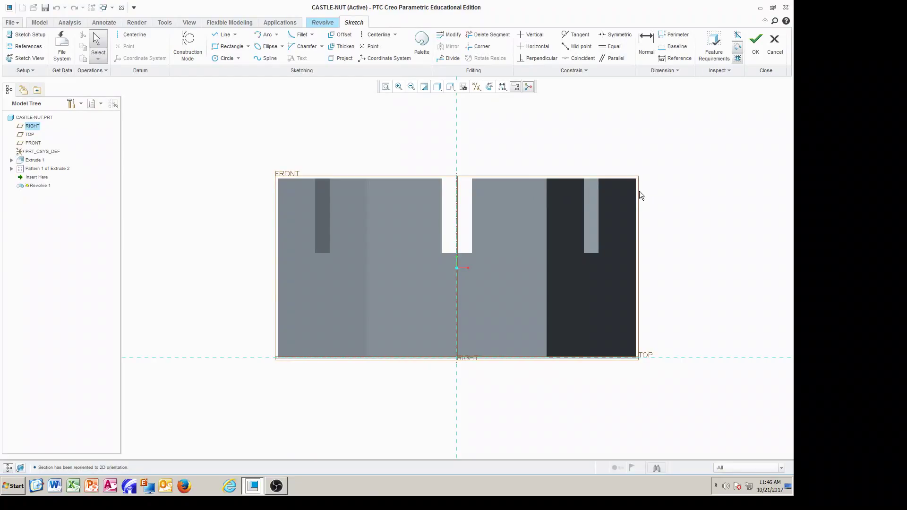
pyautogui.scroll(-1, 630, 189)
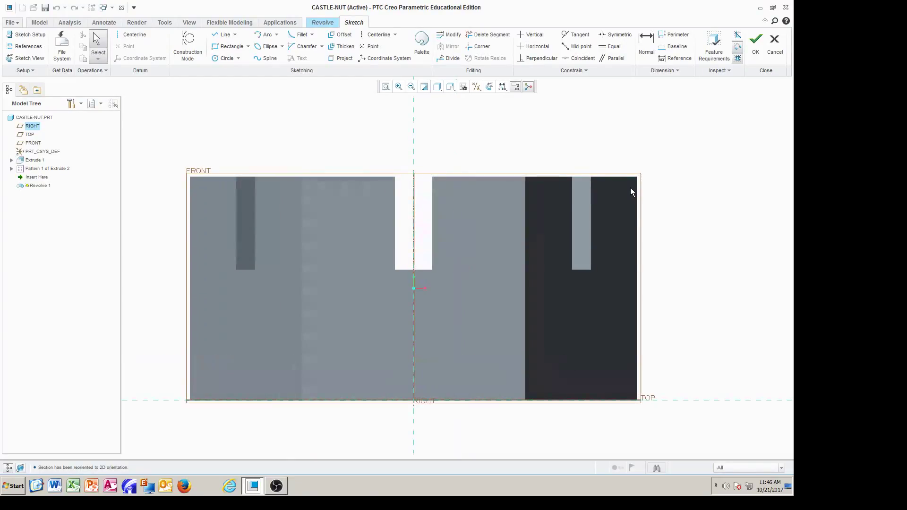
pyautogui.click(476, 87)
pyautogui.click(509, 140)
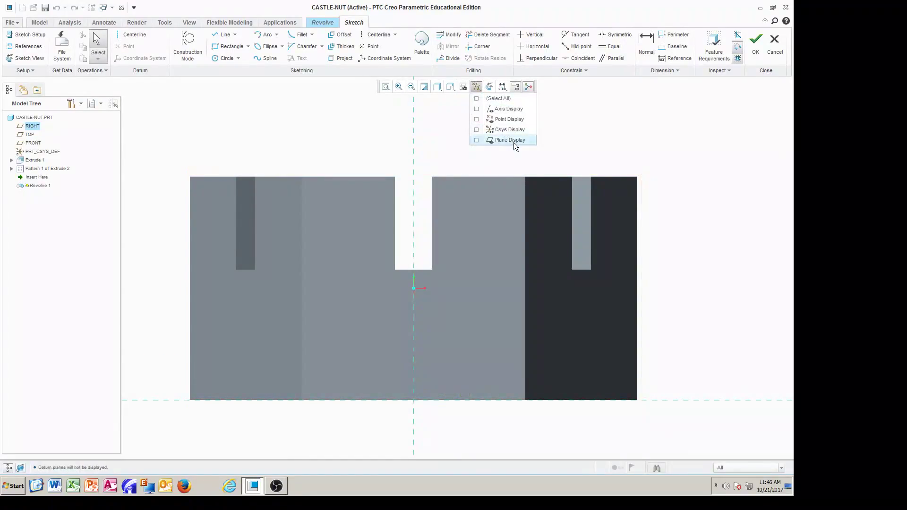
pyautogui.click(513, 140)
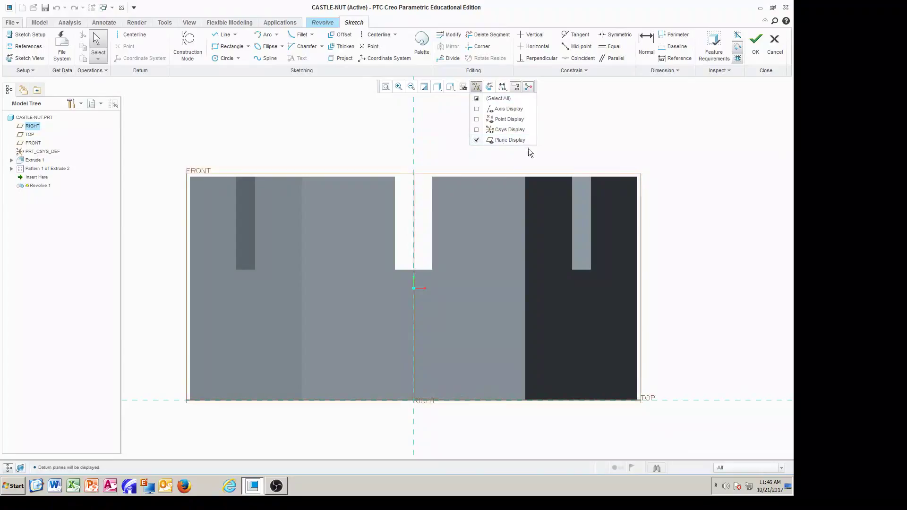
# Round the section's top-right corner with a radius of 20.
pyautogui.click(300, 36)
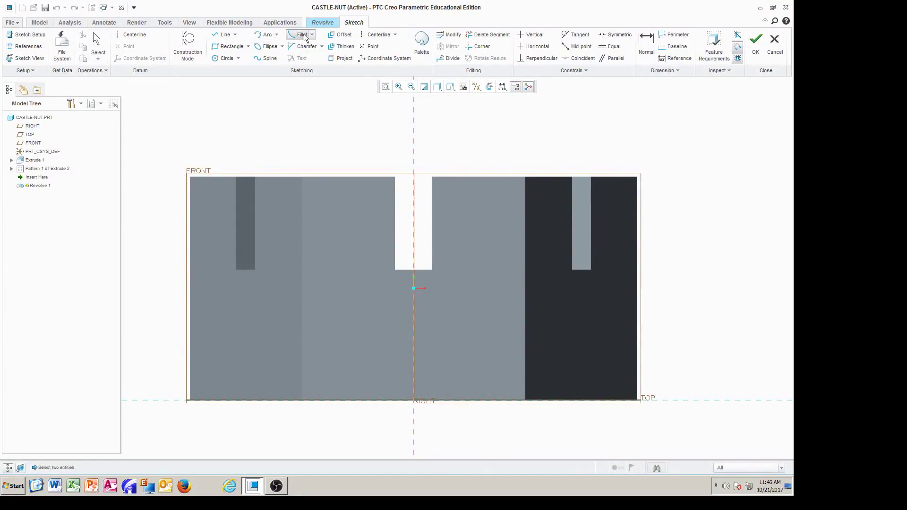
pyautogui.click(616, 178)
pyautogui.click(636, 200)
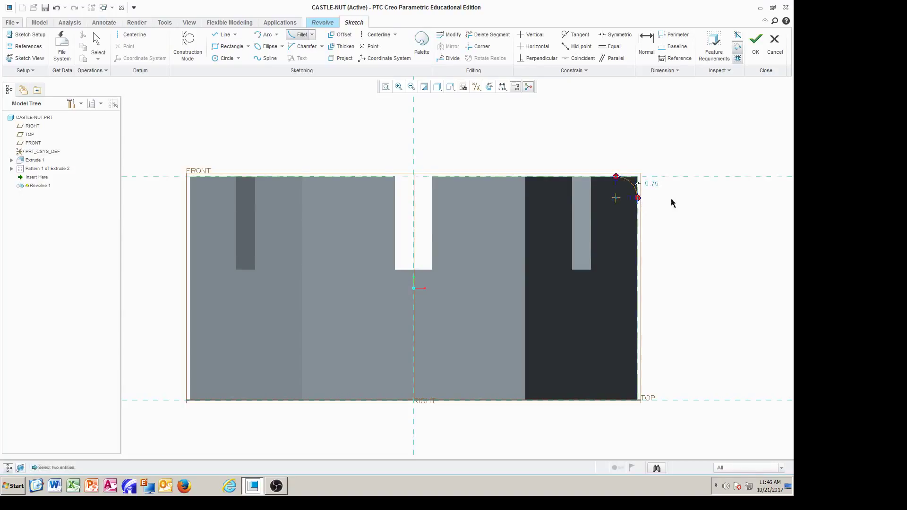
pyautogui.middleClick(680, 201)
pyautogui.doubleClick(657, 186)
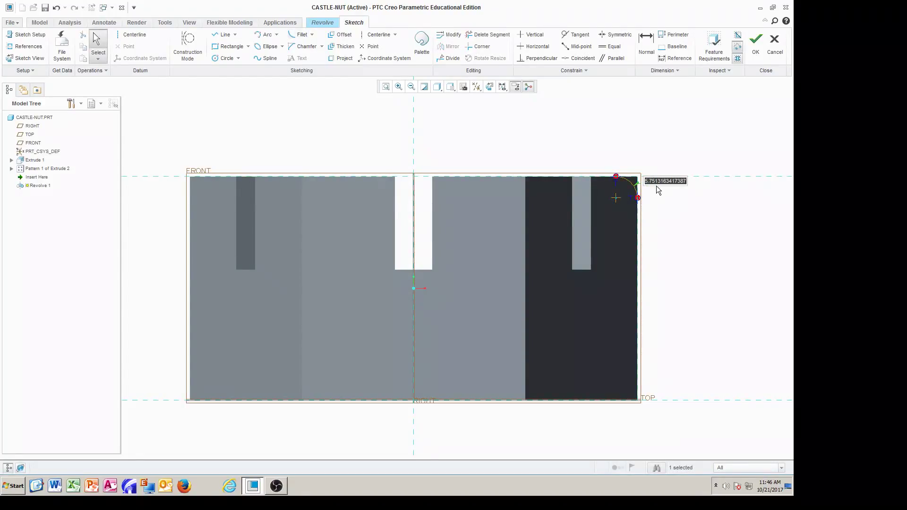
pyautogui.write('20')
pyautogui.press('Return')
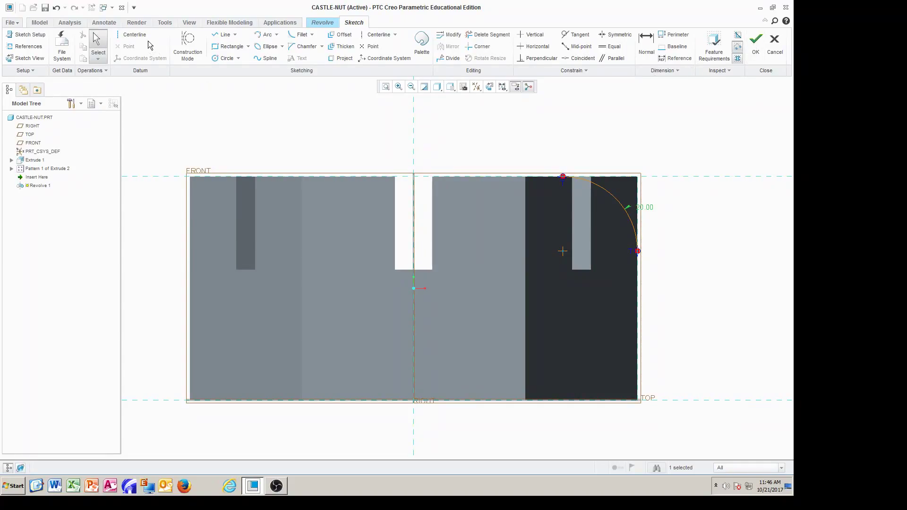
# Draw a vertical centerline along the RIGHT reference.
pyautogui.click(134, 35)
pyautogui.click(413, 113)
pyautogui.click(413, 129)
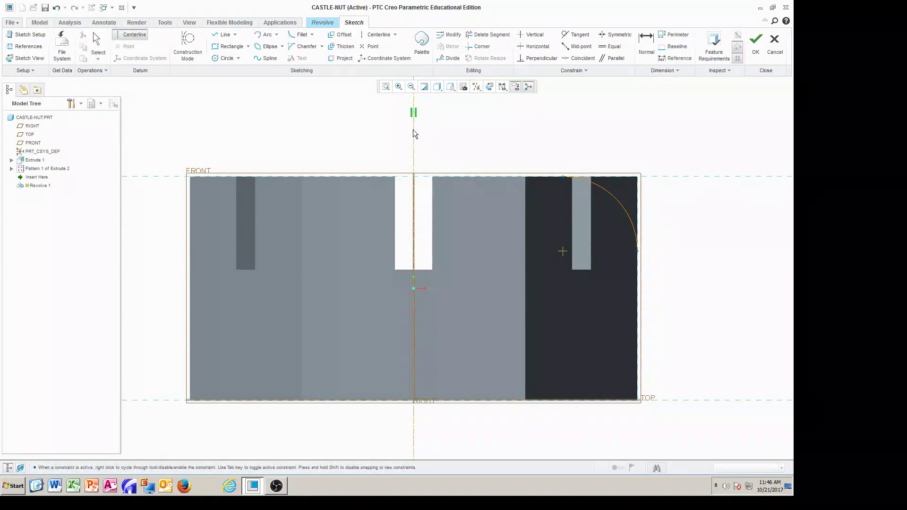
pyautogui.middleClick(467, 121)
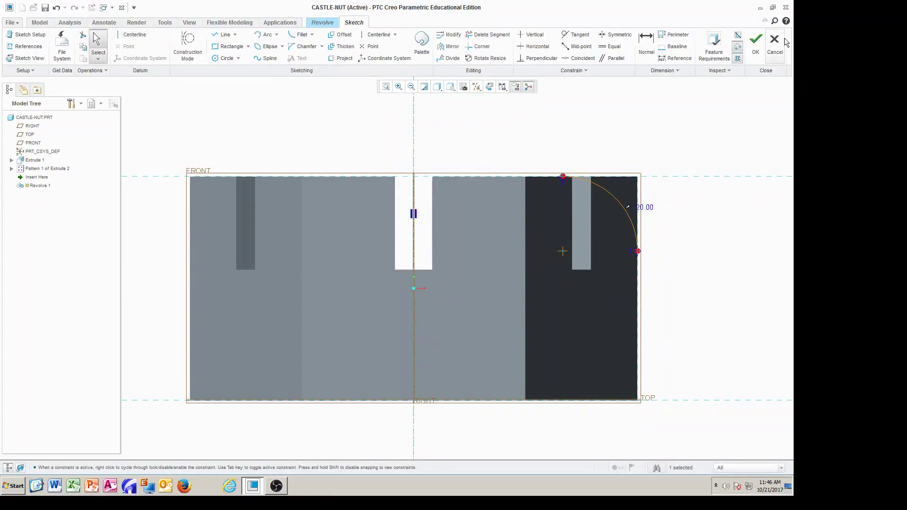
# Exit the sketch and finish the revolve as a material-removing cut around the top edge.
pyautogui.click(755, 42)
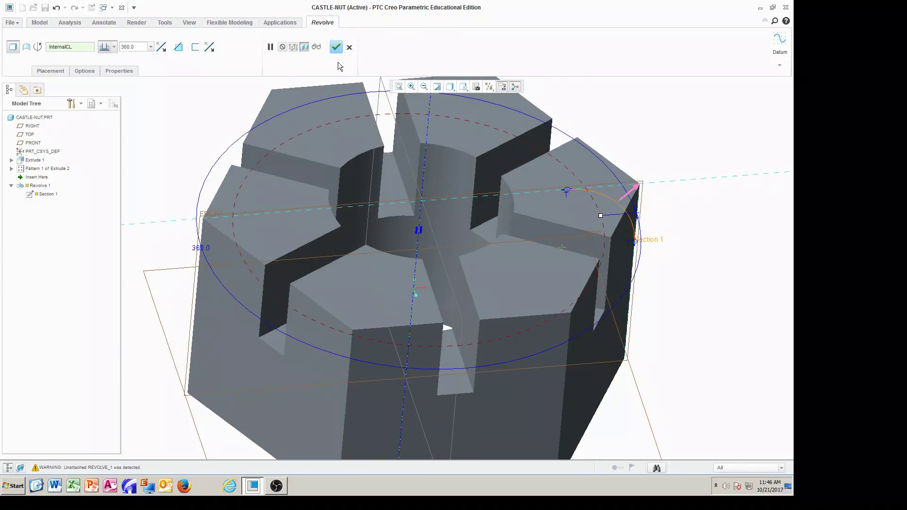
pyautogui.click(178, 47)
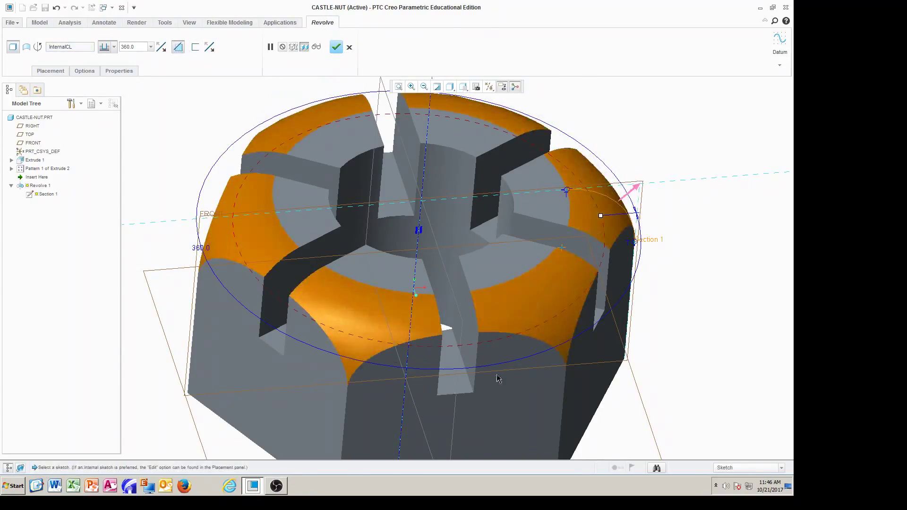
pyautogui.click(336, 47)
pyautogui.moveTo(660, 288); pyautogui.dragTo(614, 264, button='middle')
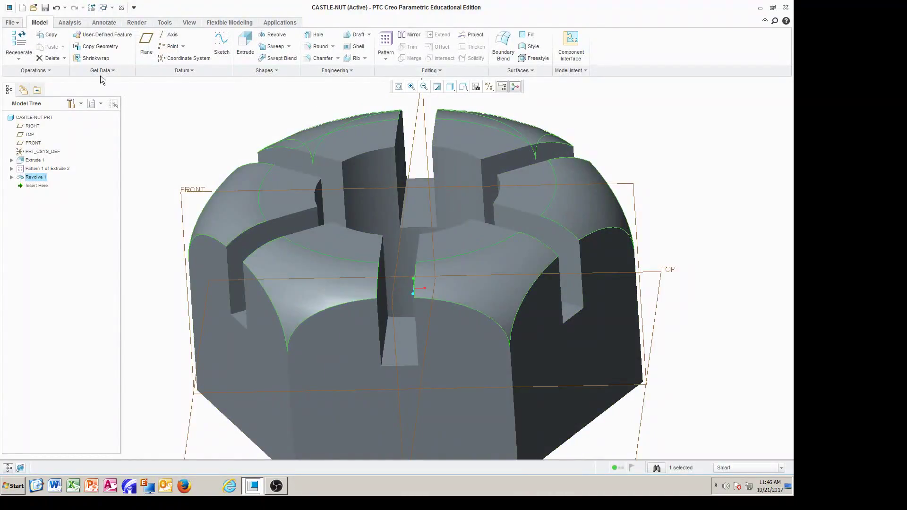